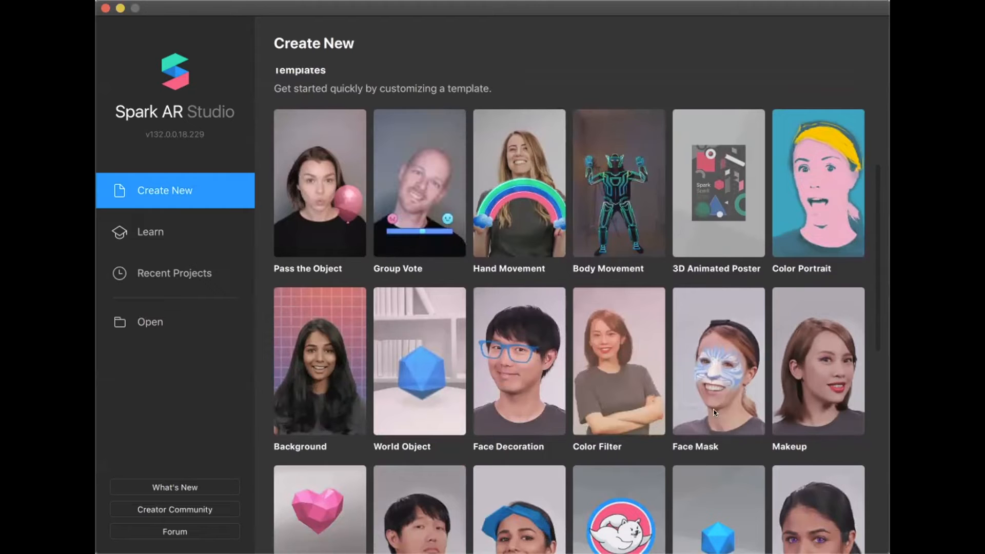
Look through the project templates and the Learn section's tutorials, including the full tutorial list.
{"action": "scroll", "coordinate": [701, 409], "scroll_direction": "down", "scroll_amount": 3}
{"action": "scroll", "coordinate": [702, 410], "scroll_direction": "down", "scroll_amount": 6}
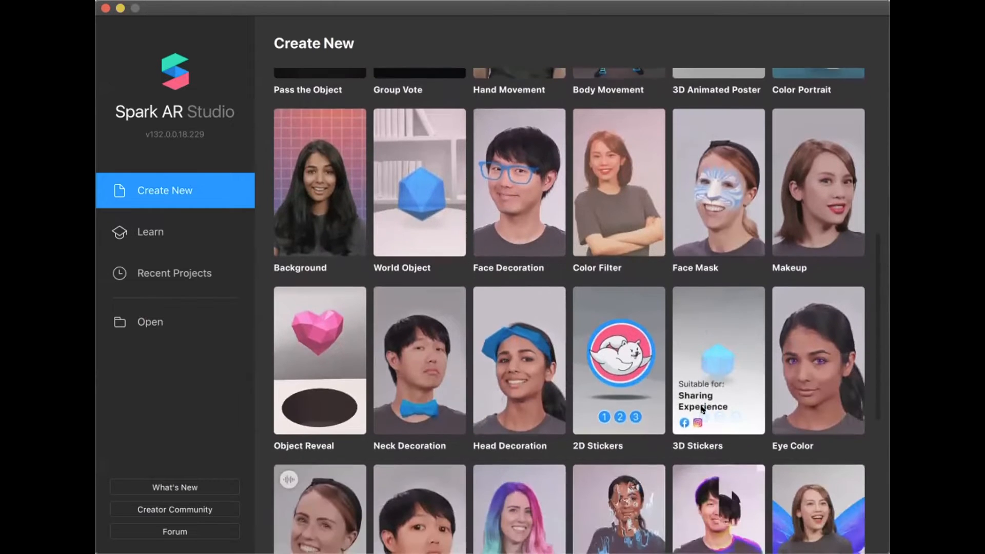
{"action": "scroll", "coordinate": [700, 407], "scroll_direction": "down", "scroll_amount": 3}
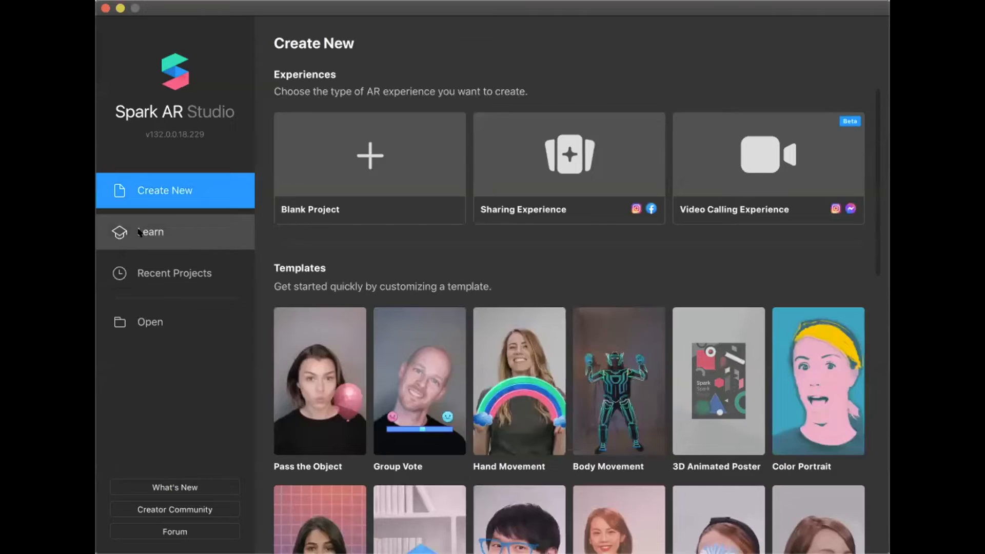
{"action": "left_click", "coordinate": [139, 232]}
{"action": "scroll", "coordinate": [512, 323], "scroll_direction": "down", "scroll_amount": 5}
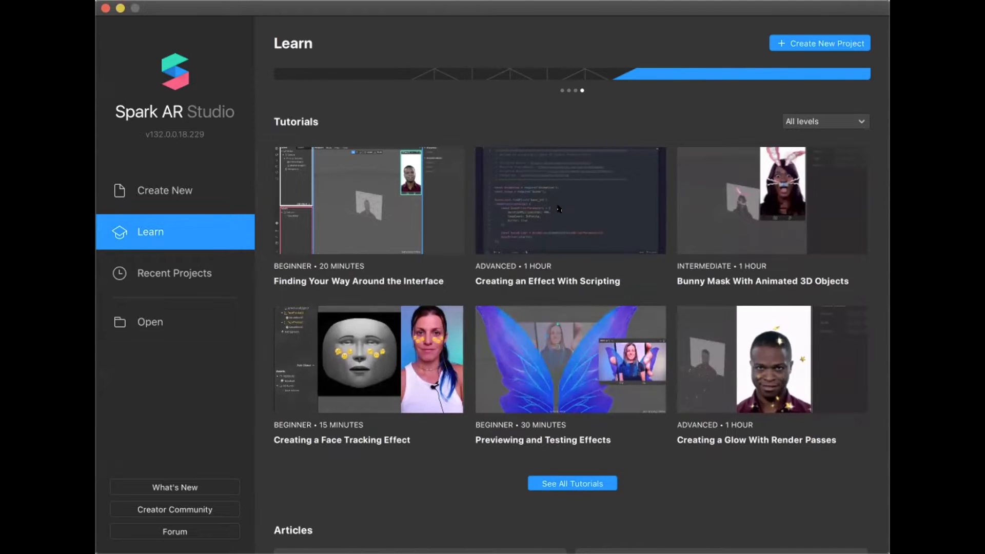
{"action": "left_click", "coordinate": [561, 482]}
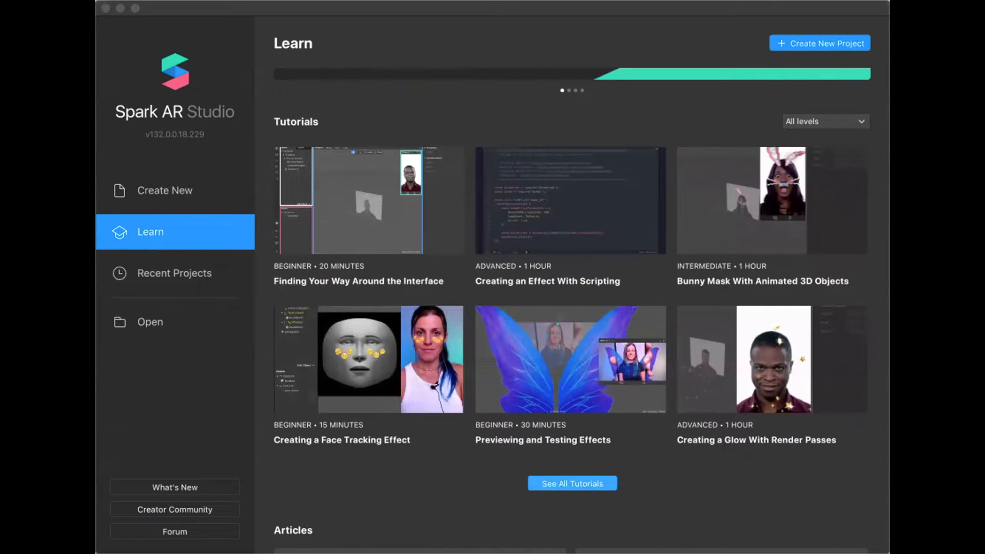
{"action": "key", "text": "super+Tab"}
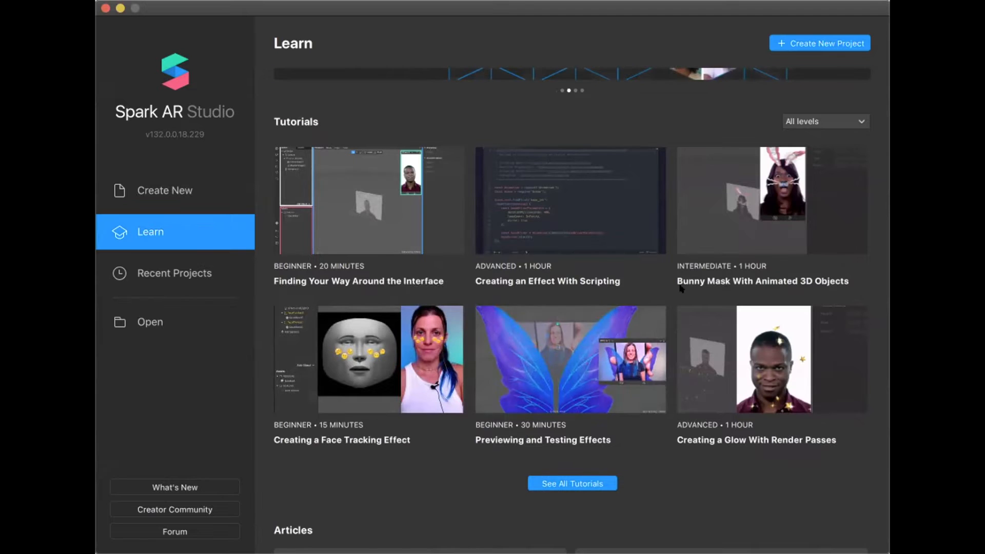
{"action": "scroll", "coordinate": [639, 337], "scroll_direction": "down", "scroll_amount": 2}
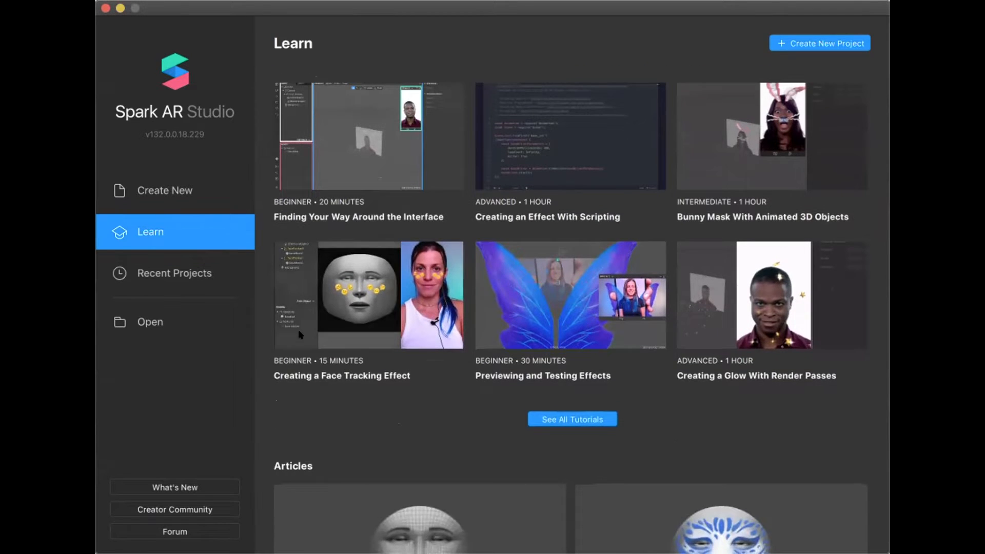
Go back to the new-project choices and create a blank project.
{"action": "left_click", "coordinate": [162, 193]}
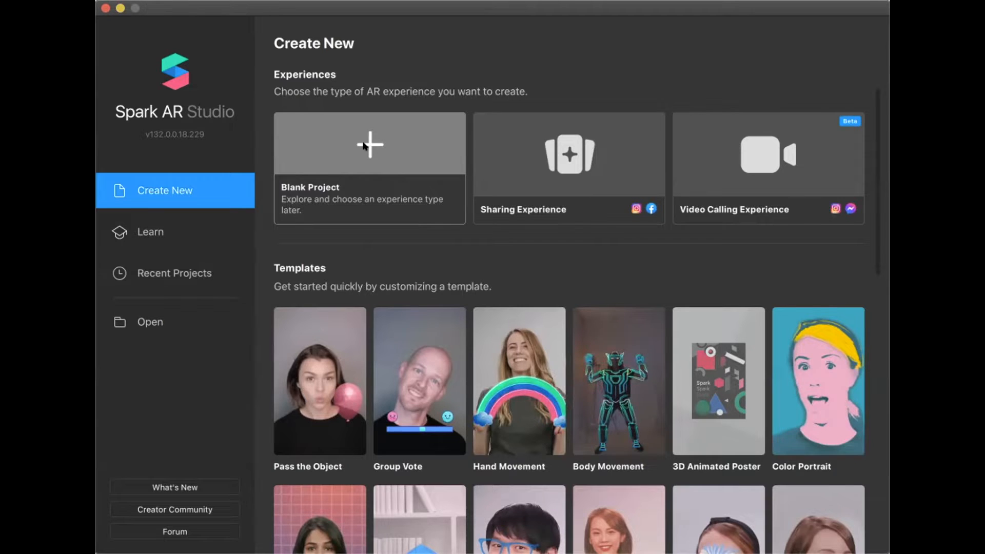
{"action": "left_click", "coordinate": [364, 146]}
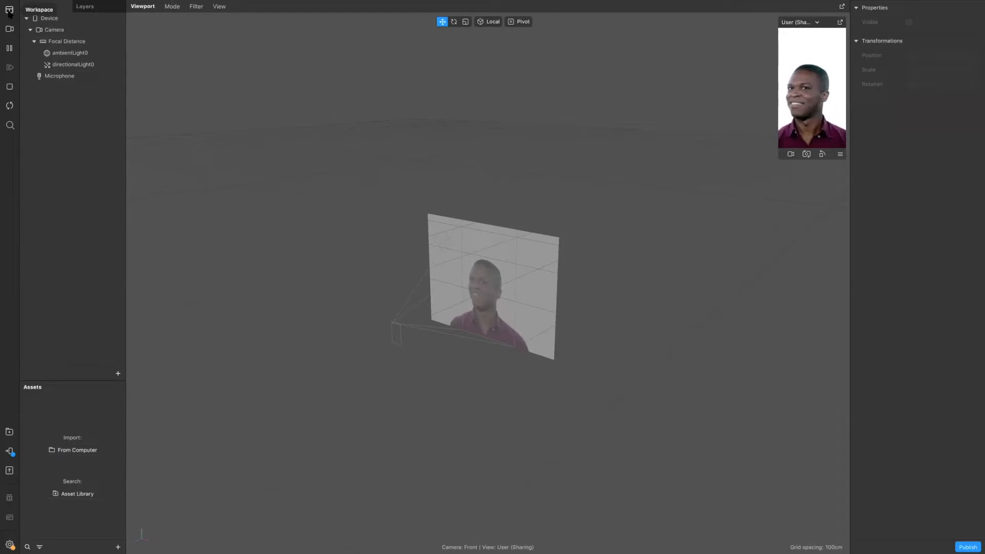
Preview the scene with several real-time simulation videos and the FaceTime HD Camera, ending on the first simulation video.
{"action": "left_click", "coordinate": [10, 29]}
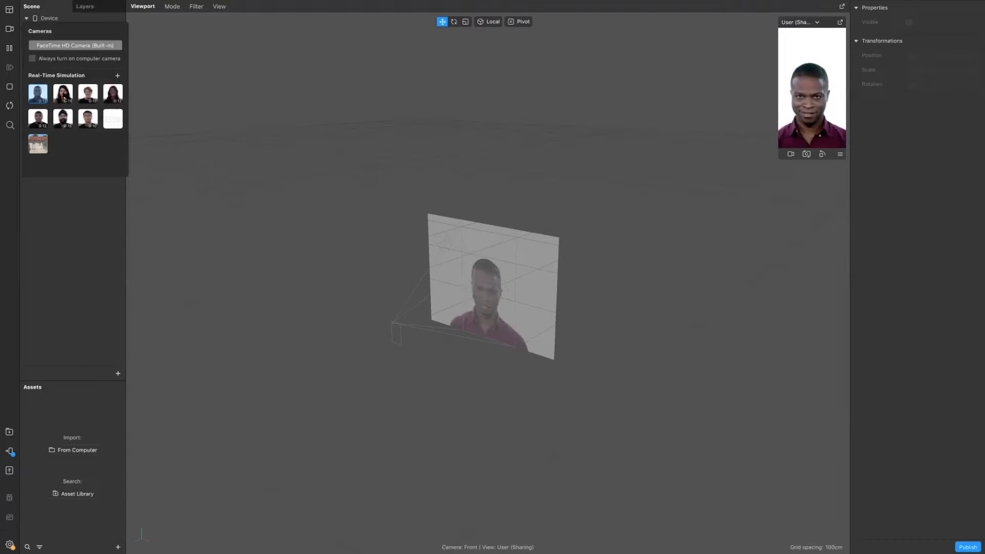
{"action": "left_click", "coordinate": [64, 97]}
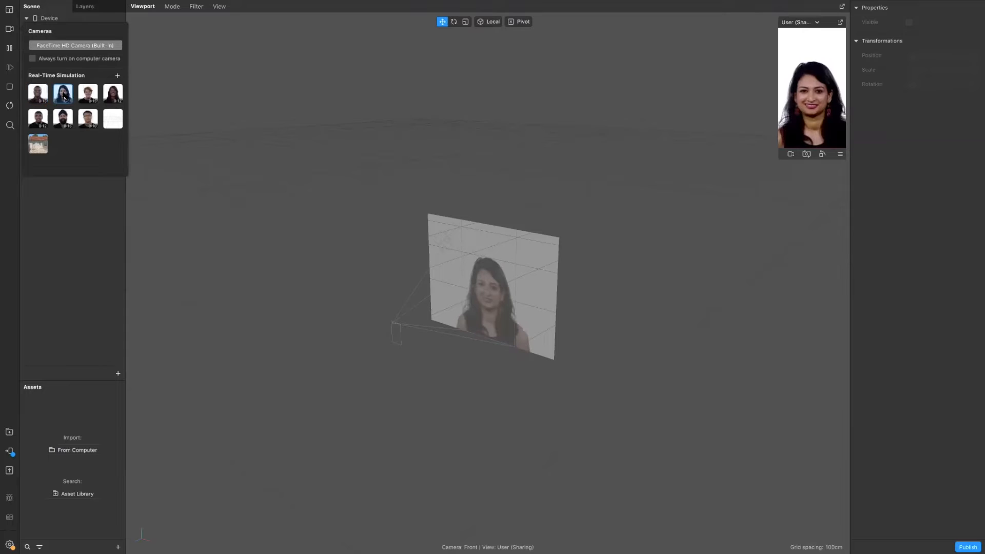
{"action": "left_click", "coordinate": [88, 95]}
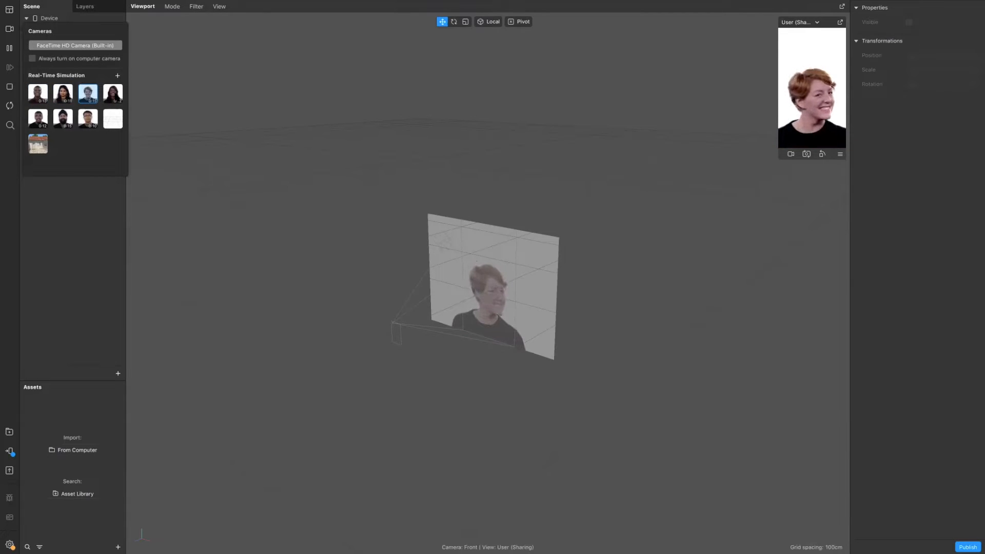
{"action": "left_click", "coordinate": [113, 94]}
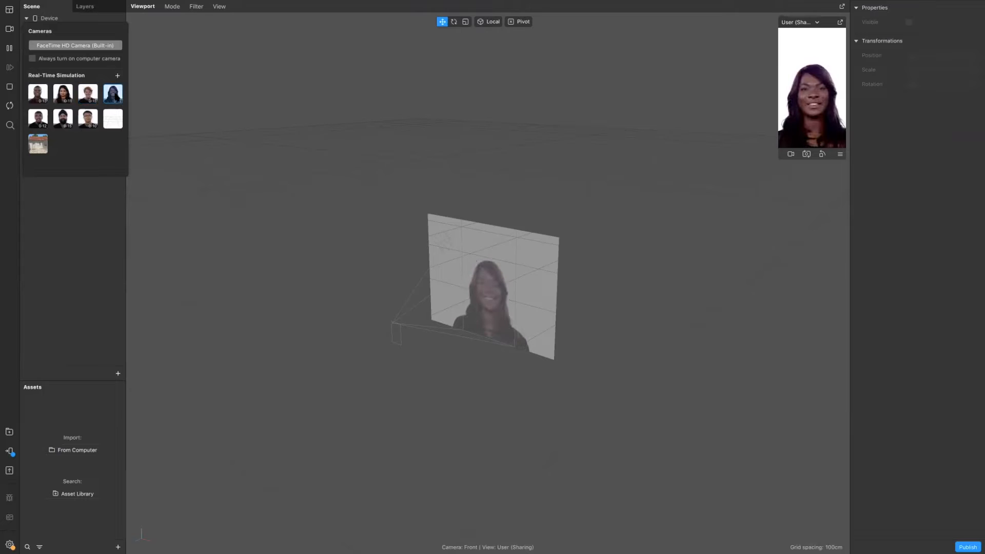
{"action": "left_click", "coordinate": [63, 121]}
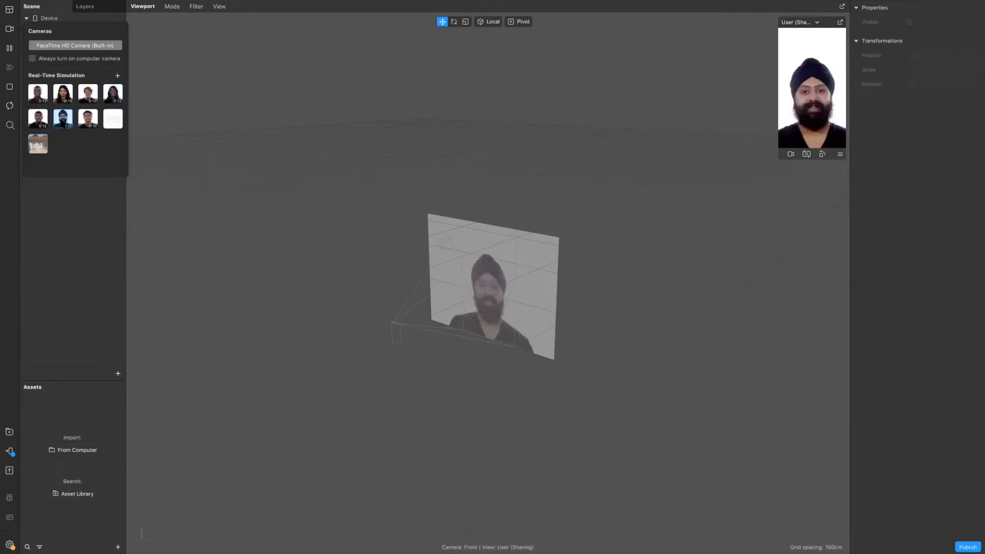
{"action": "left_click", "coordinate": [36, 119]}
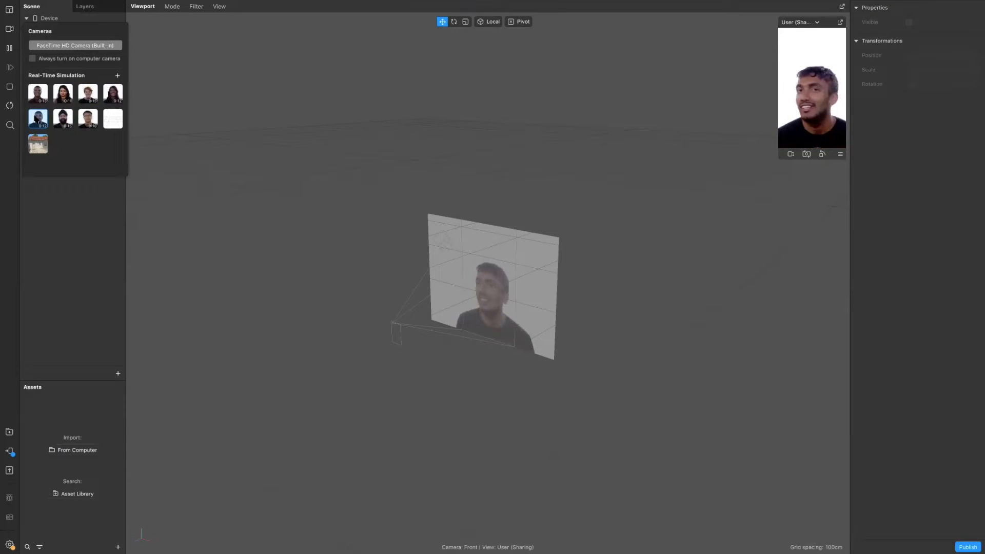
{"action": "left_click", "coordinate": [89, 119]}
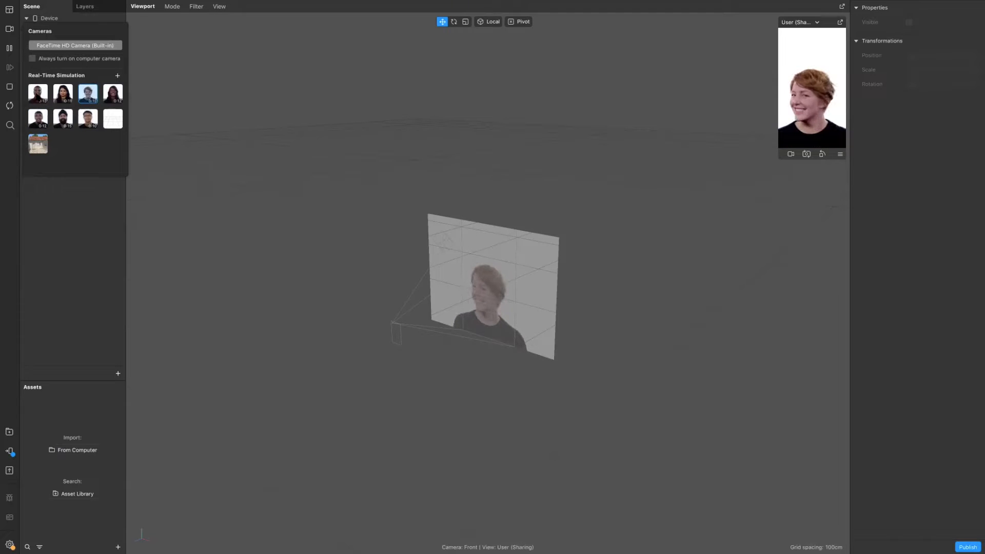
{"action": "left_click", "coordinate": [38, 93]}
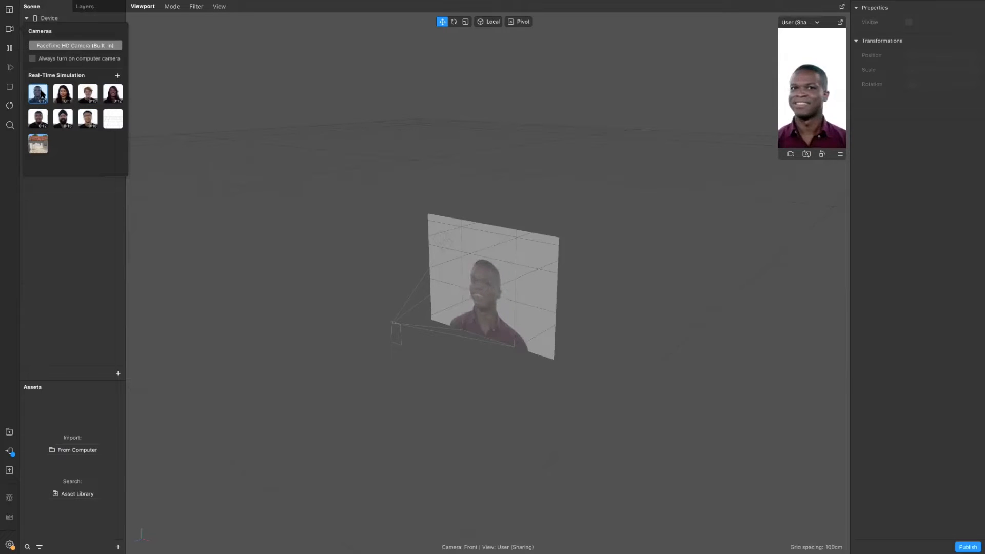
{"action": "left_click", "coordinate": [84, 48]}
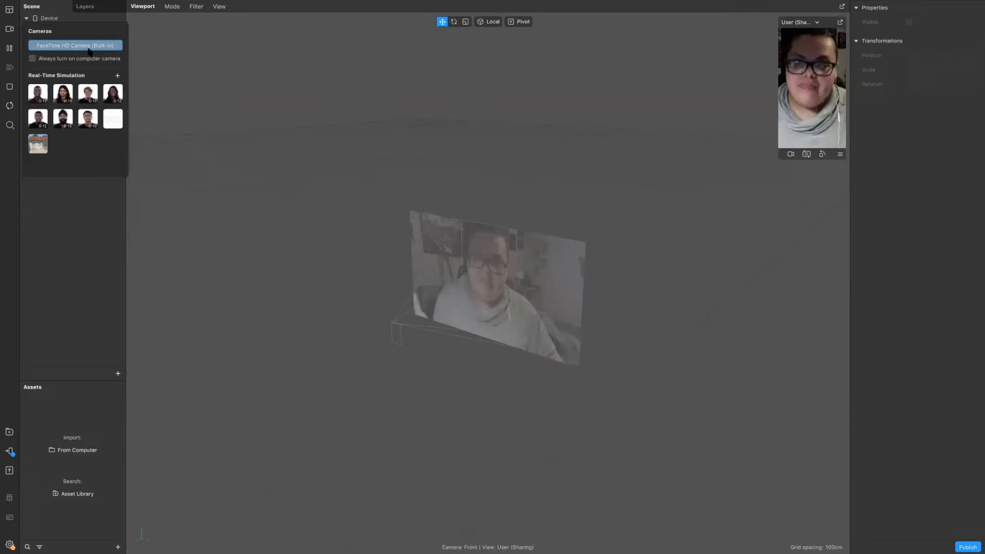
{"action": "left_click", "coordinate": [38, 94]}
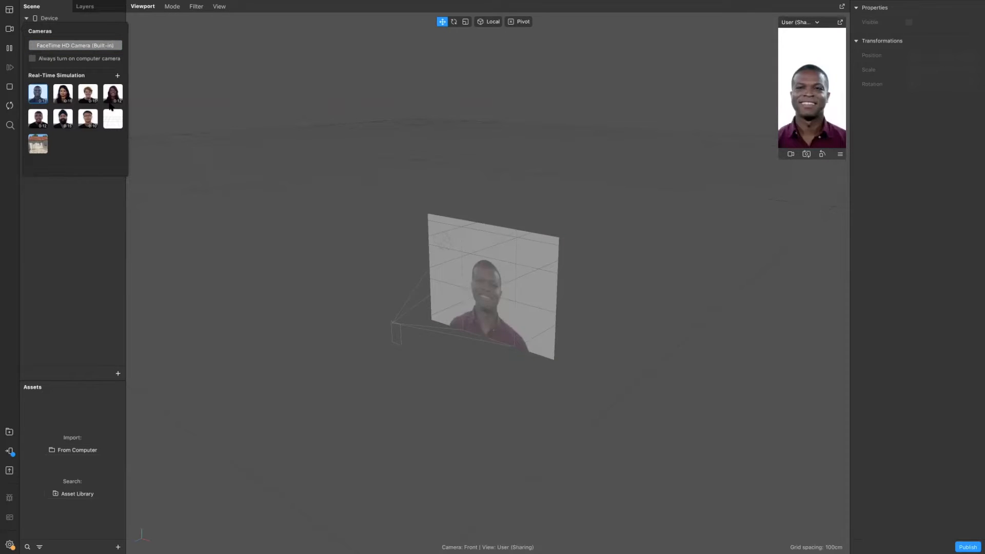
Pause the simulation video and resume its playback.
{"action": "left_click", "coordinate": [10, 52]}
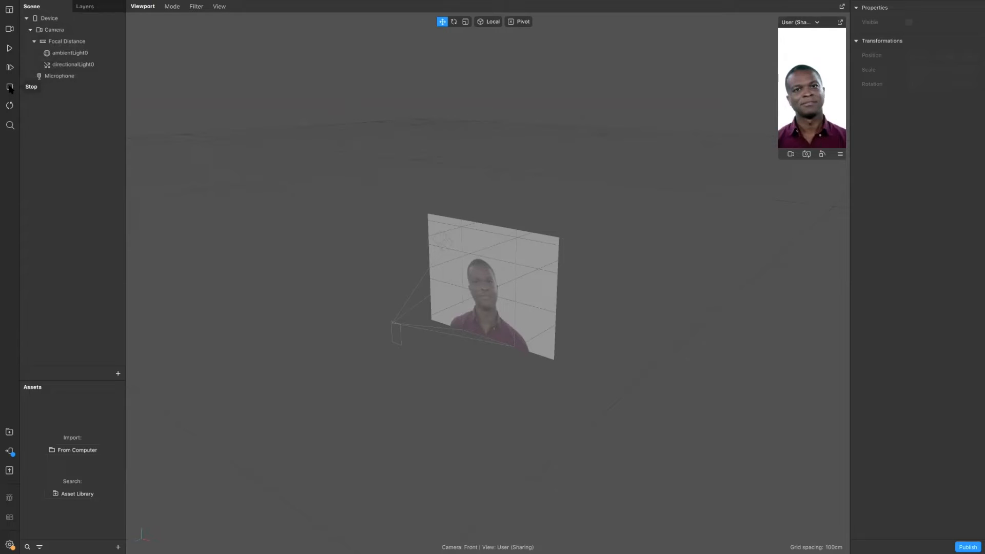
{"action": "left_click", "coordinate": [9, 49]}
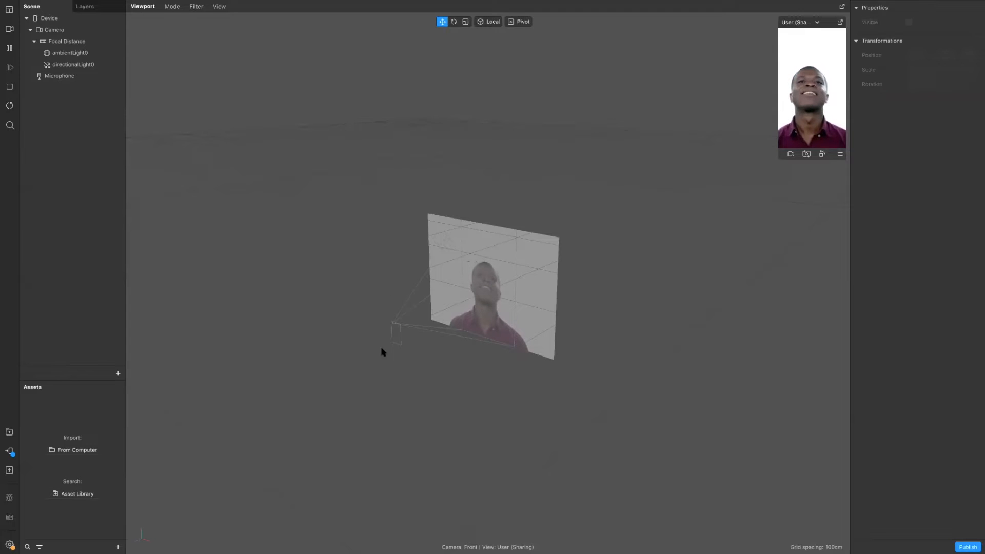
Insert a Face Mesh object into the scene.
{"action": "left_click", "coordinate": [117, 374]}
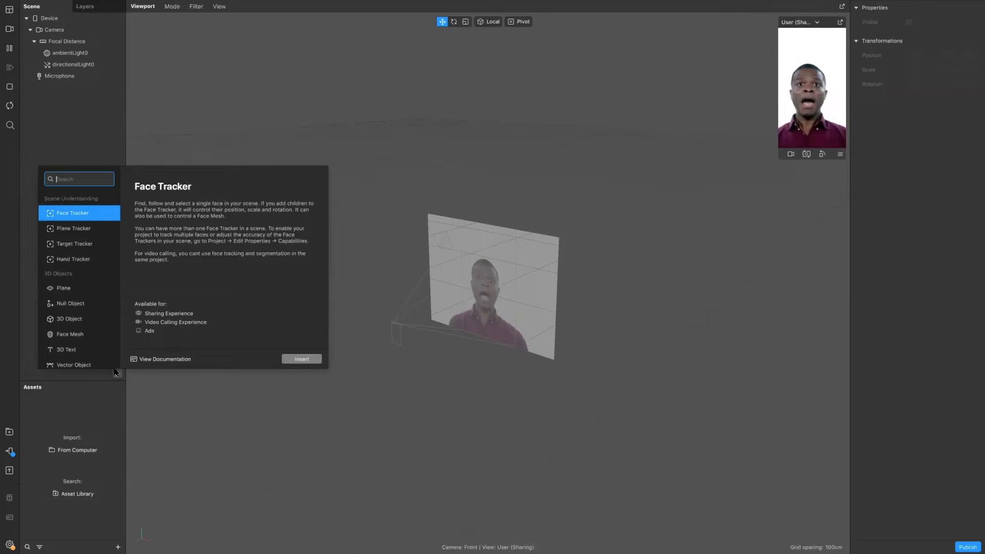
{"action": "left_click", "coordinate": [72, 336]}
{"action": "left_click", "coordinate": [301, 359]}
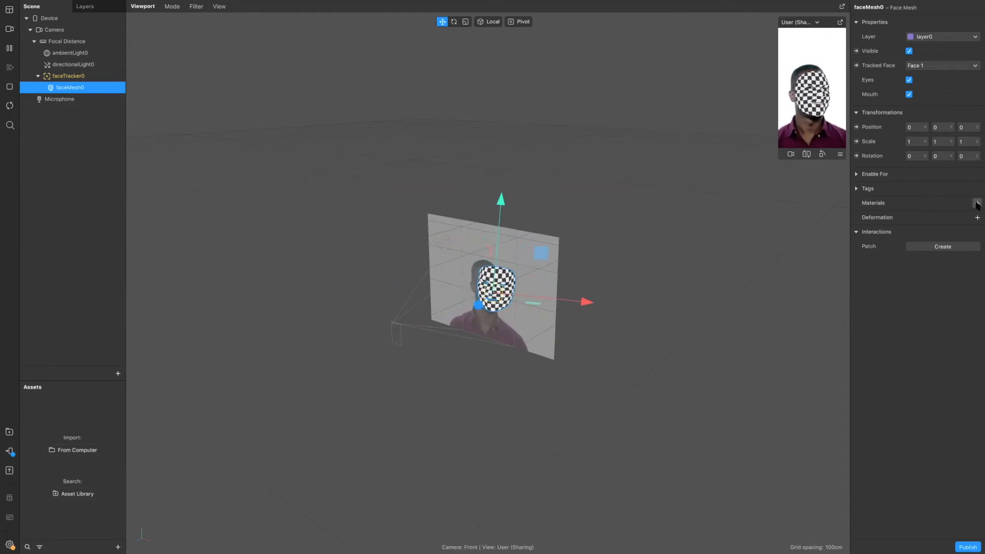
Add a new material to the face mesh and open the material's properties.
{"action": "left_click", "coordinate": [977, 203]}
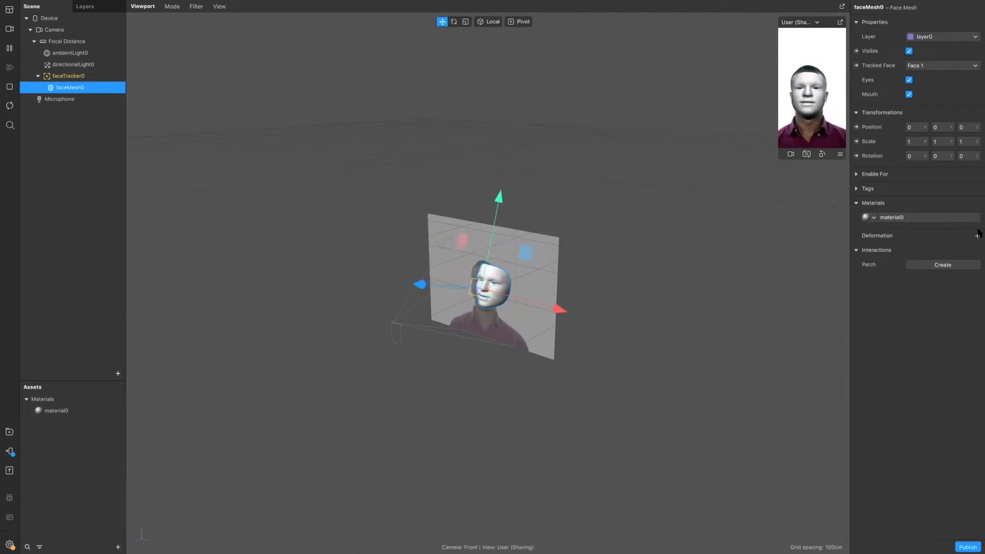
{"action": "left_click", "coordinate": [894, 218]}
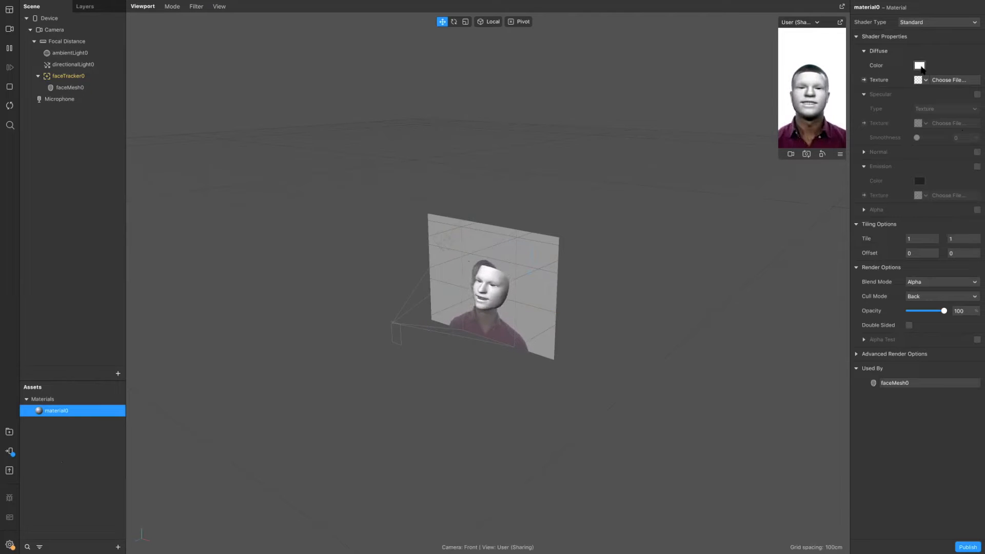
Try a light blue diffuse color on the face mesh's material and restore it to white.
{"action": "left_click", "coordinate": [919, 65]}
{"action": "mouse_move", "coordinate": [224, 319]}
{"action": "left_mouse_down"}
{"action": "mouse_move", "coordinate": [214, 288]}
{"action": "mouse_move", "coordinate": [194, 321]}
{"action": "mouse_move", "coordinate": [202, 345]}
{"action": "mouse_move", "coordinate": [244, 341]}
{"action": "mouse_move", "coordinate": [224, 289]}
{"action": "mouse_move", "coordinate": [212, 293]}
{"action": "mouse_move", "coordinate": [244, 301]}
{"action": "mouse_move", "coordinate": [240, 323]}
{"action": "left_mouse_up"}
{"action": "mouse_move", "coordinate": [205, 352]}
{"action": "left_mouse_down"}
{"action": "mouse_move", "coordinate": [185, 338]}
{"action": "mouse_move", "coordinate": [218, 303]}
{"action": "mouse_move", "coordinate": [244, 296]}
{"action": "mouse_move", "coordinate": [237, 336]}
{"action": "mouse_move", "coordinate": [222, 351]}
{"action": "mouse_move", "coordinate": [200, 346]}
{"action": "mouse_move", "coordinate": [211, 336]}
{"action": "left_mouse_up"}
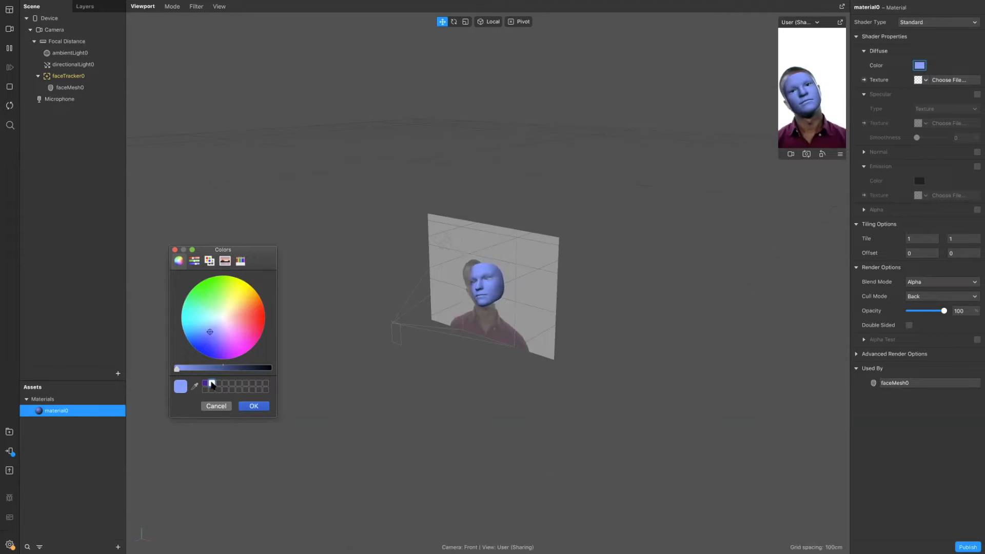
{"action": "left_click", "coordinate": [212, 384]}
{"action": "left_click", "coordinate": [258, 406]}
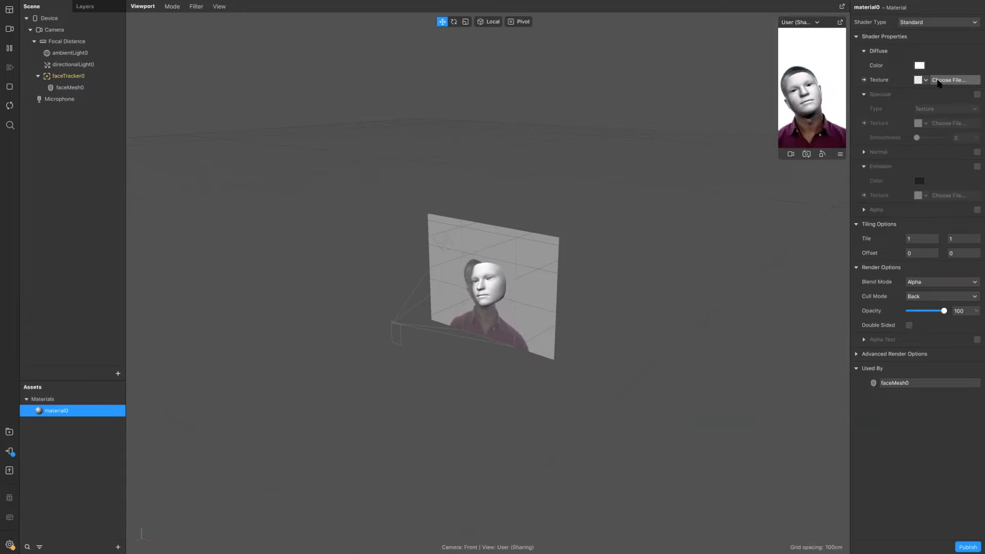
Apply the orange tiger stripes JPG from the Desktop as the material's diffuse texture.
{"action": "left_click", "coordinate": [938, 81]}
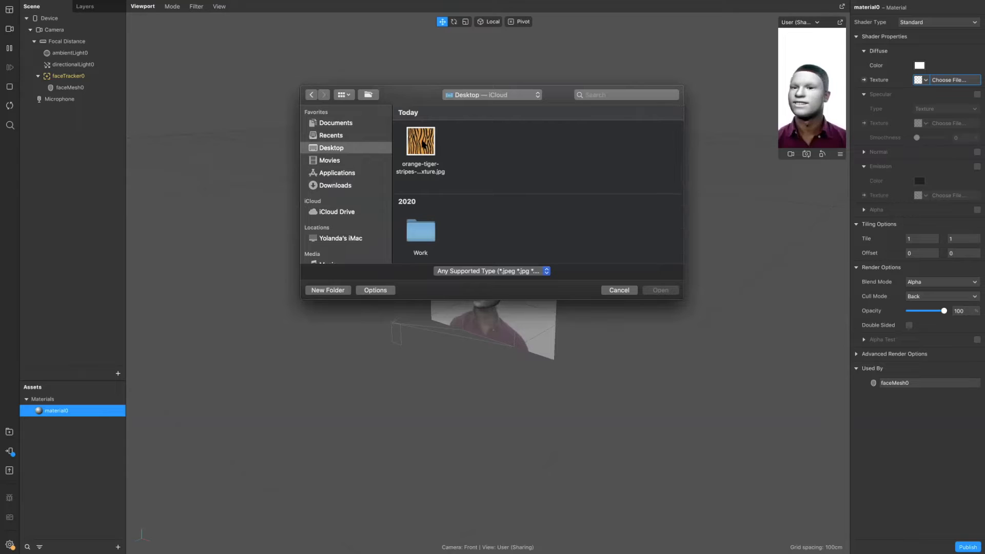
{"action": "double_click", "coordinate": [422, 142]}
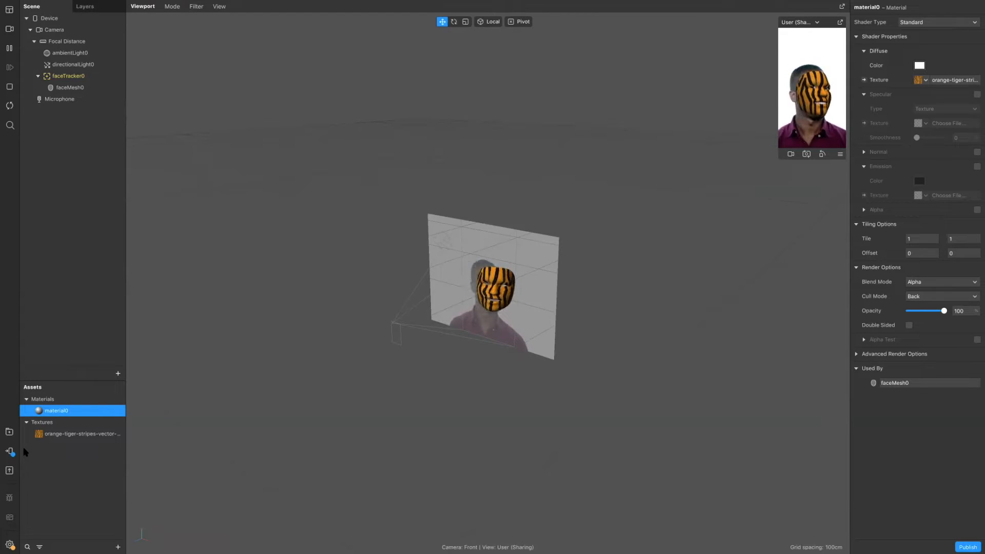
Open the options for previewing the effect in an app or in Spark AR Player.
{"action": "left_click", "coordinate": [10, 451]}
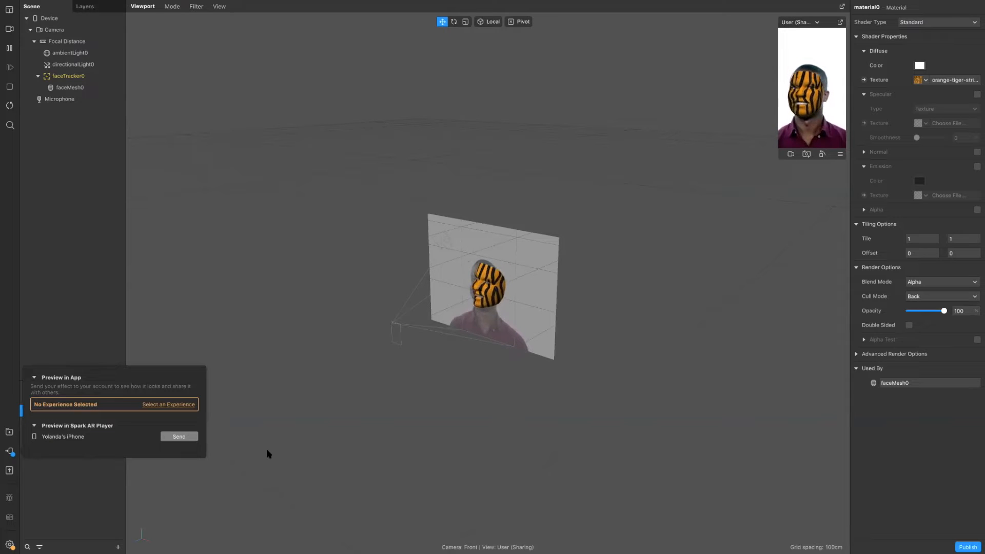
{"action": "mouse_move", "coordinate": [83, 4]}
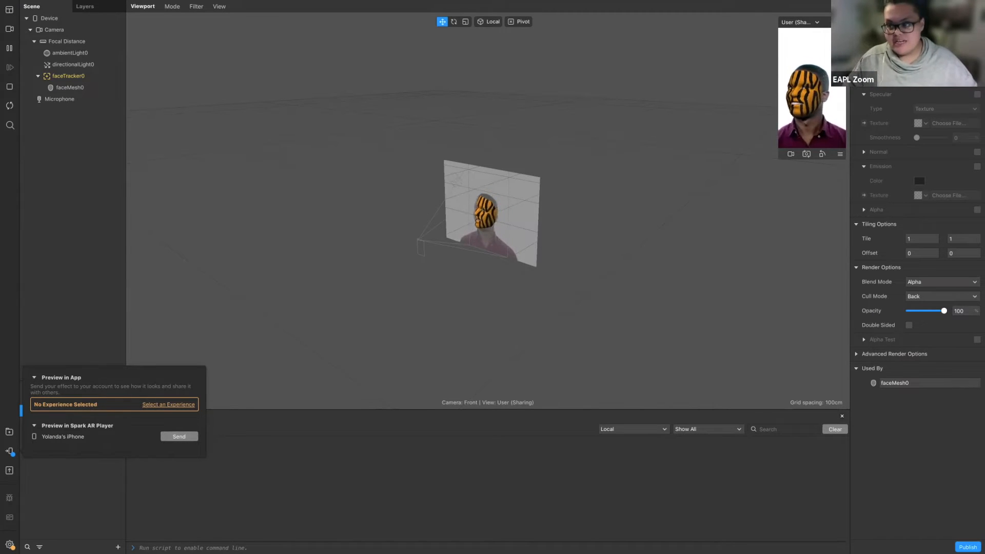
Start publishing the effect as new and add a Sharing Experience for Instagram (Camera) and Facebook.
{"action": "left_click", "coordinate": [10, 471]}
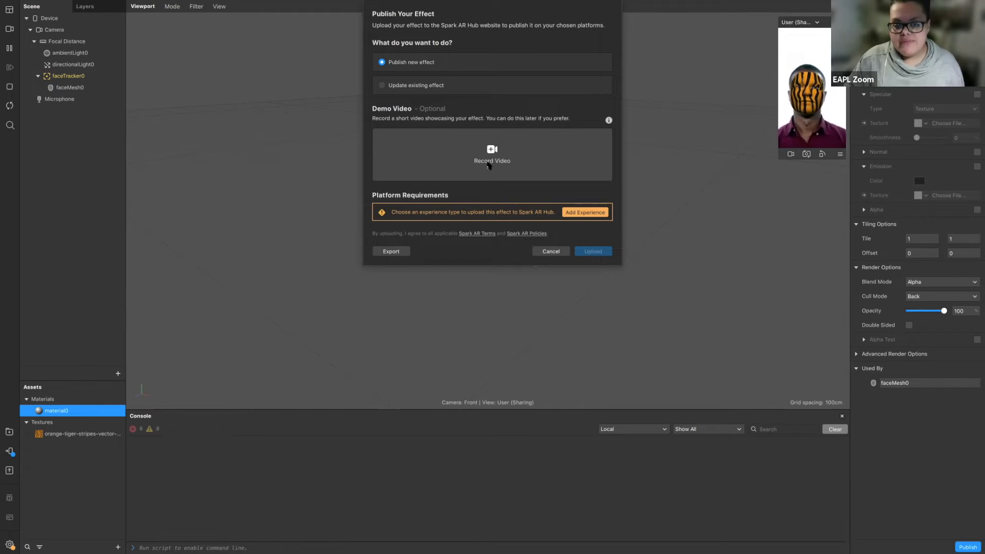
{"action": "left_click", "coordinate": [590, 213]}
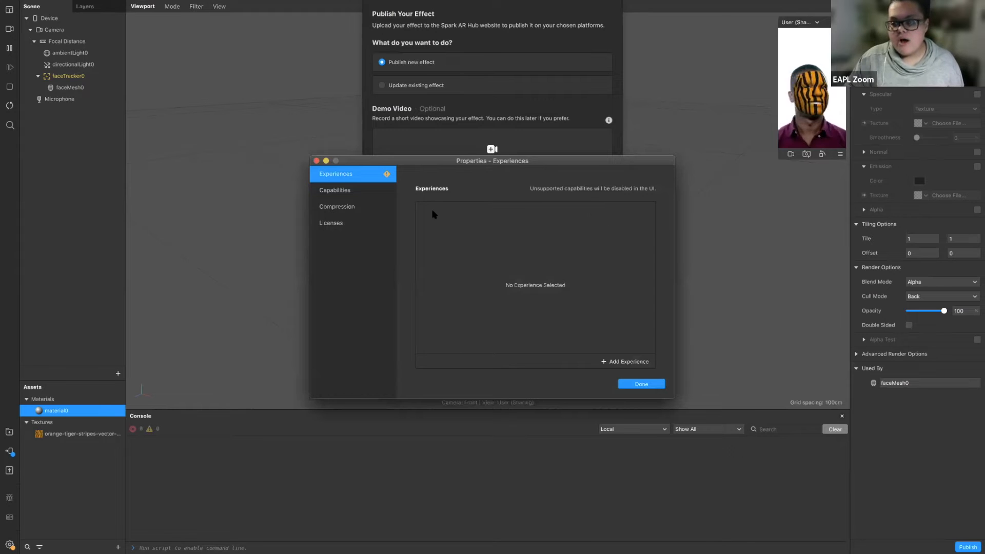
{"action": "left_click", "coordinate": [619, 362]}
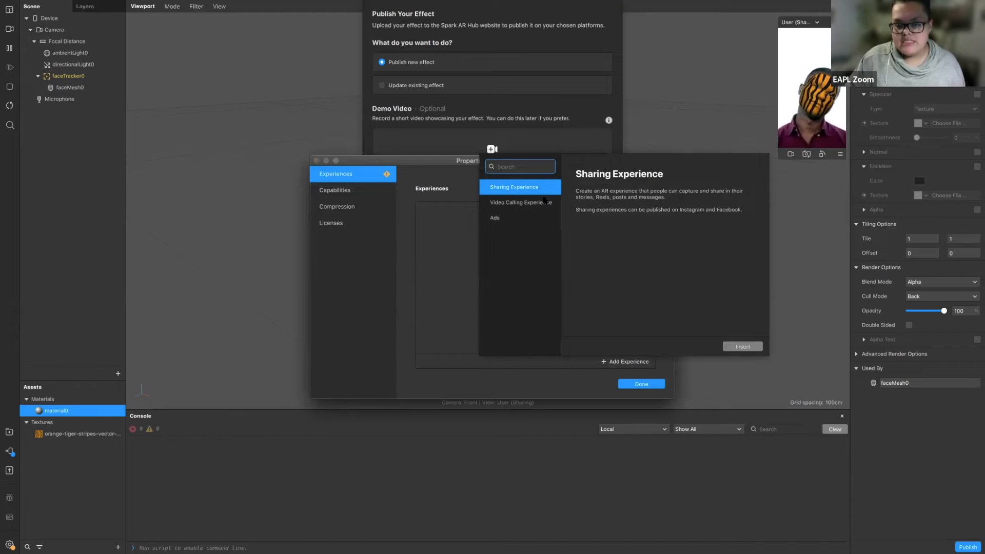
{"action": "left_click", "coordinate": [743, 346]}
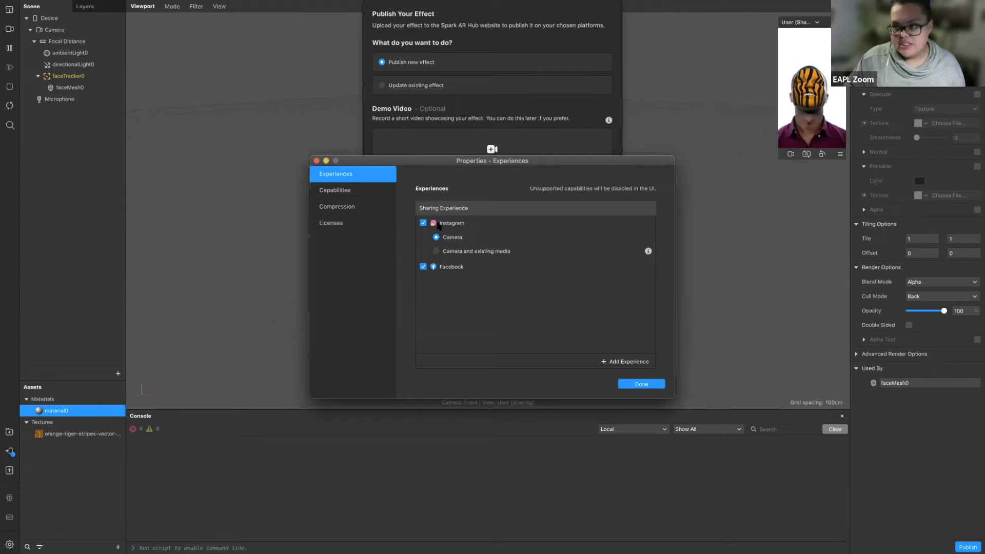
{"action": "left_click", "coordinate": [651, 385]}
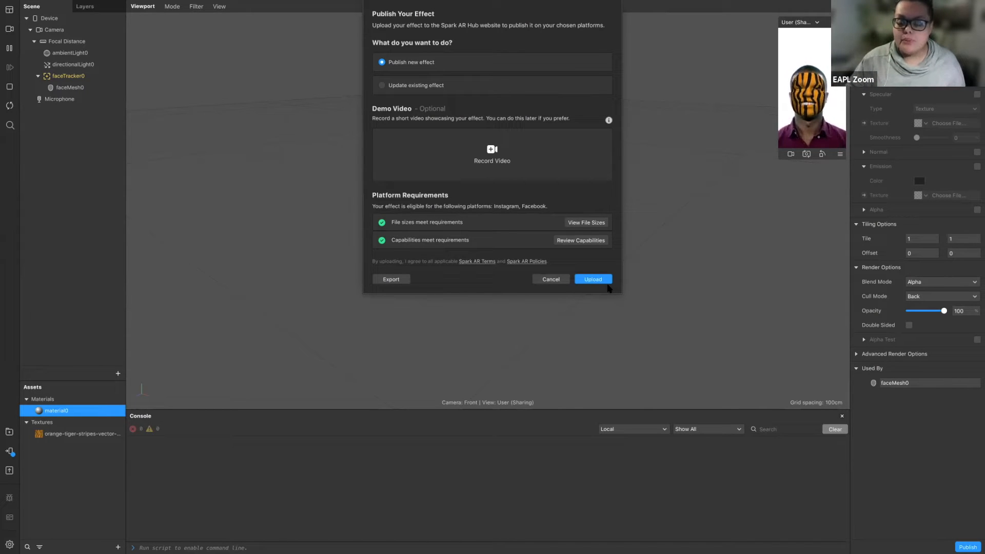
Cancel publishing the effect and remove the orange tiger-stripe diffuse texture from the face mesh's material.
{"action": "left_click", "coordinate": [548, 281]}
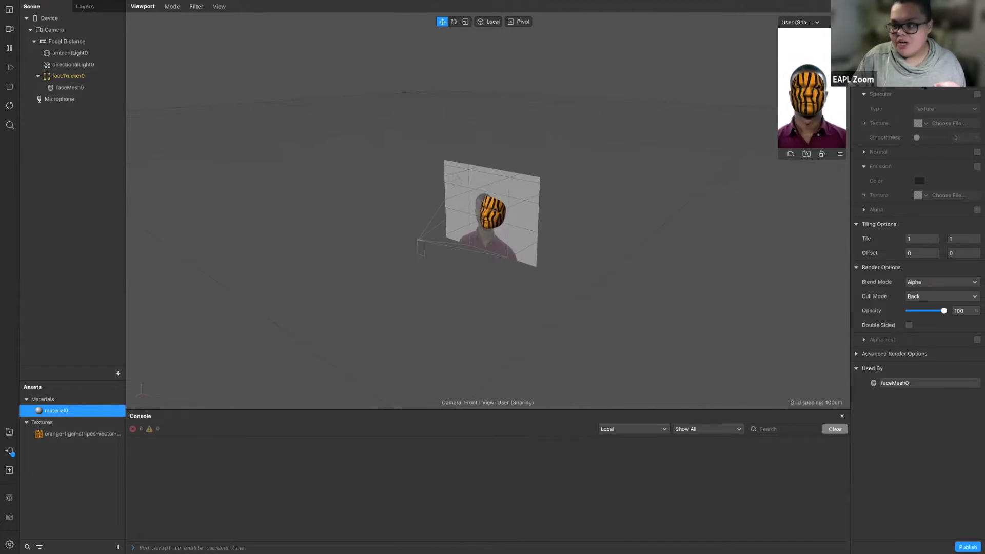
{"action": "left_click", "coordinate": [937, 80]}
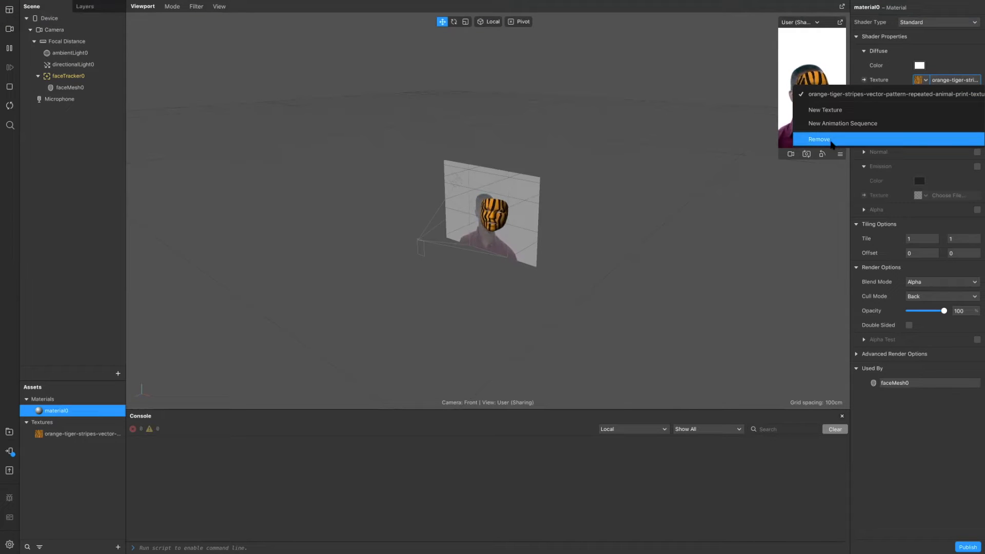
{"action": "left_click", "coordinate": [949, 52]}
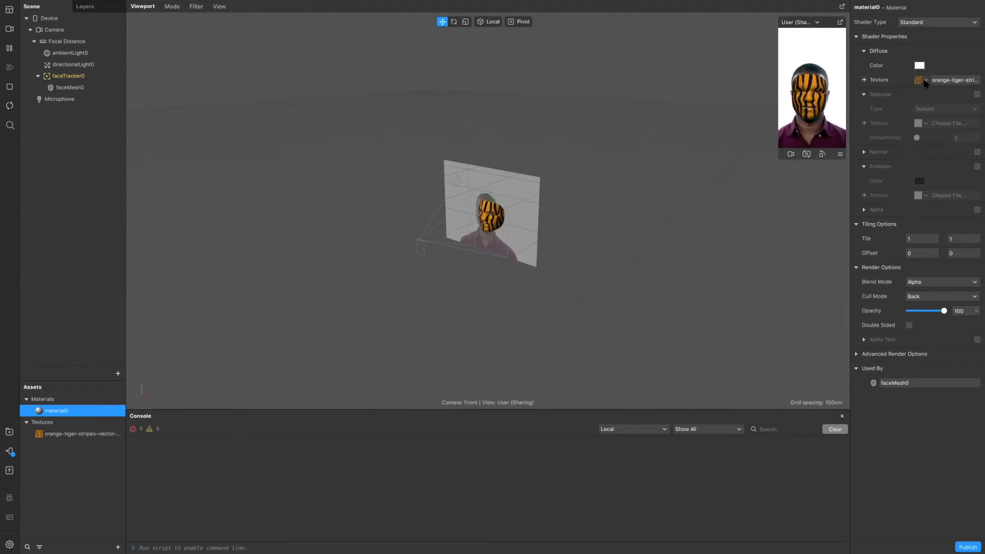
{"action": "left_click", "coordinate": [925, 80]}
{"action": "left_click", "coordinate": [852, 139]}
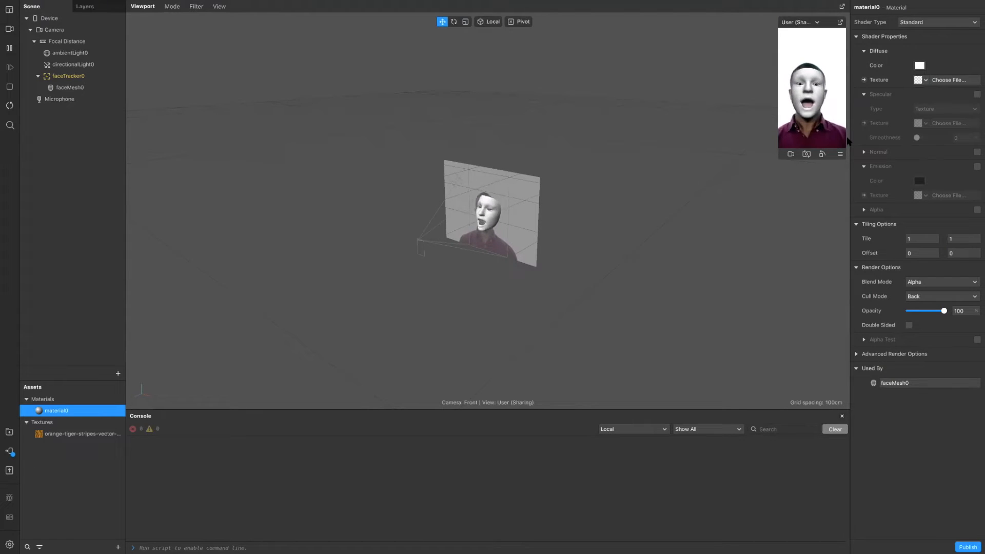
{"action": "left_click", "coordinate": [925, 81]}
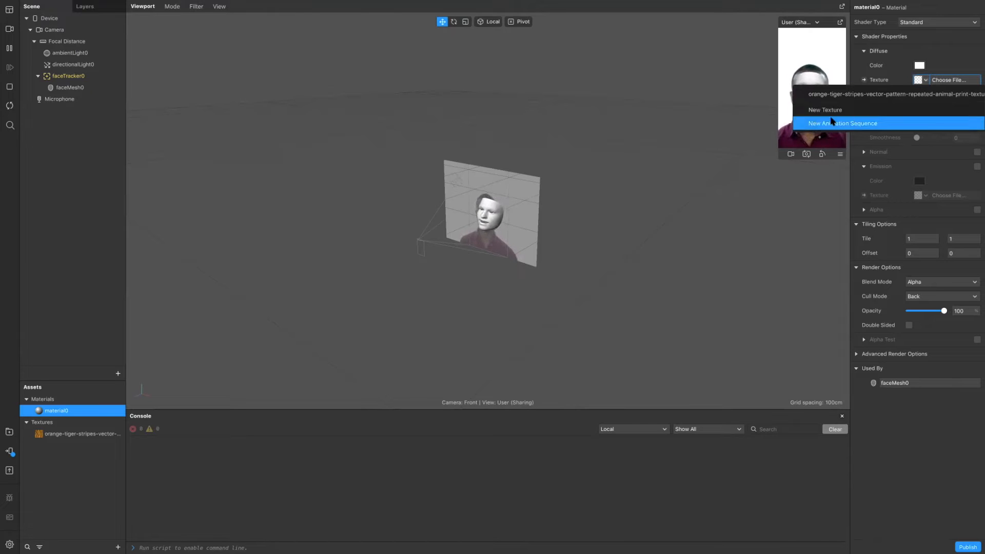
{"action": "left_click", "coordinate": [954, 59]}
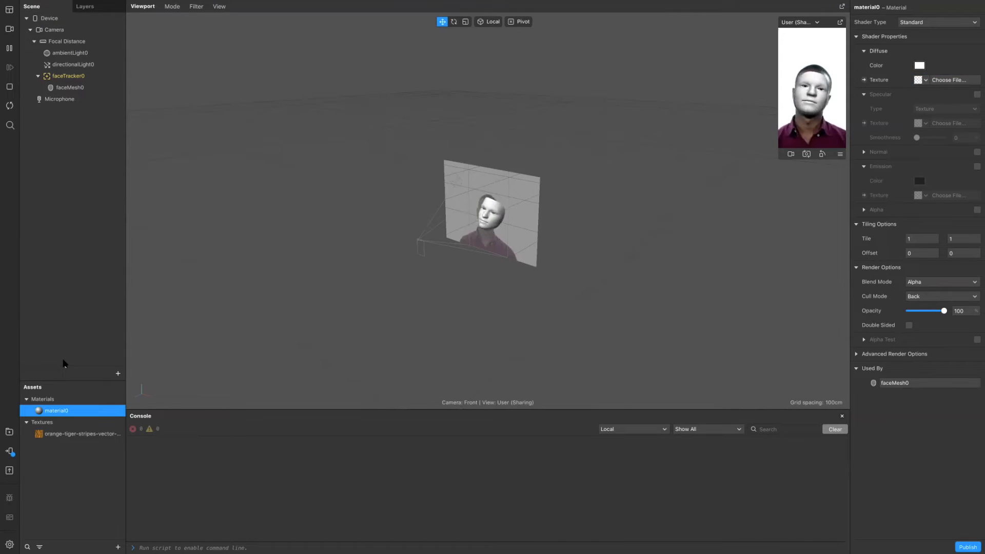
Search the AR Library for "mustache" and import the free 3D object named Mustache.
{"action": "left_click", "coordinate": [117, 546]}
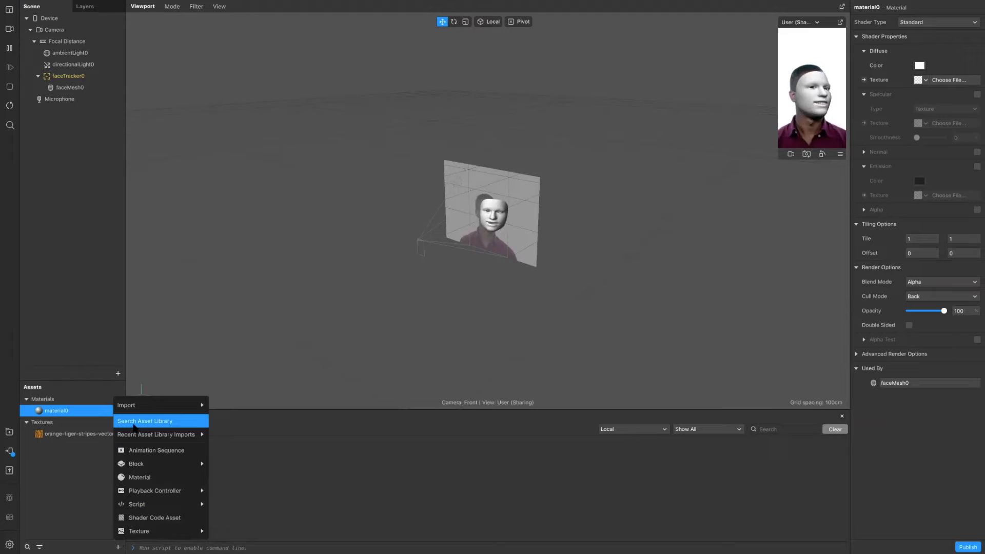
{"action": "left_click", "coordinate": [172, 422]}
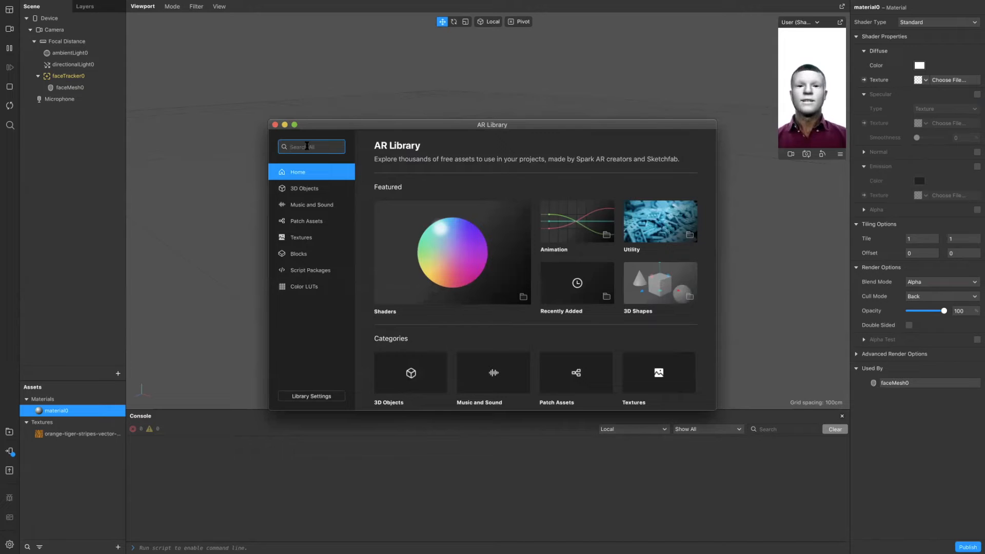
{"action": "type", "text": "mustache"}
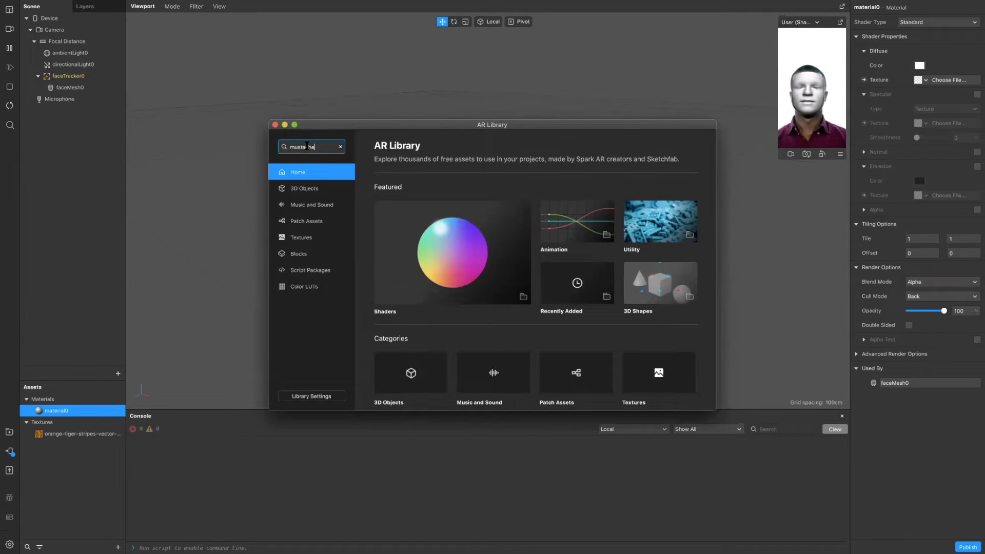
{"action": "key", "text": "Return"}
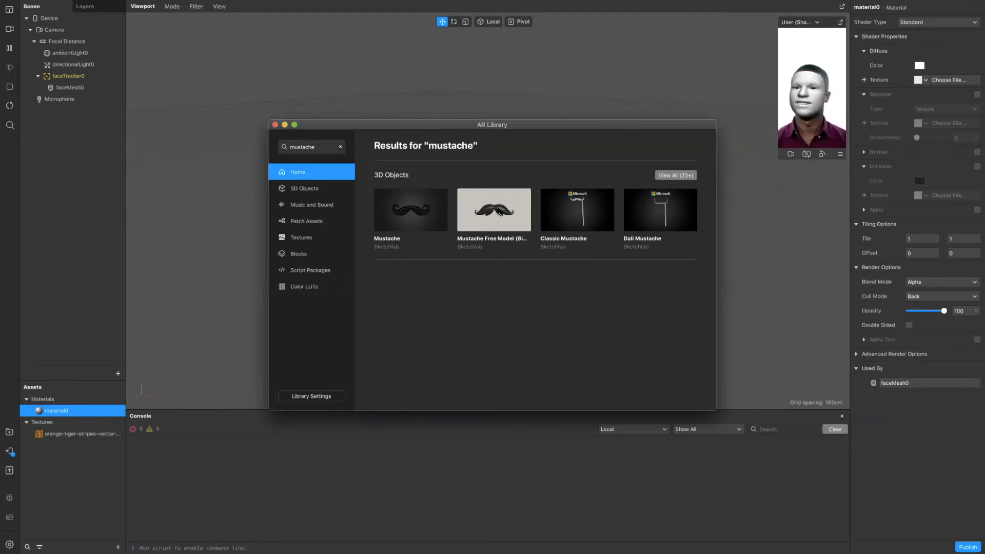
{"action": "left_click", "coordinate": [416, 213]}
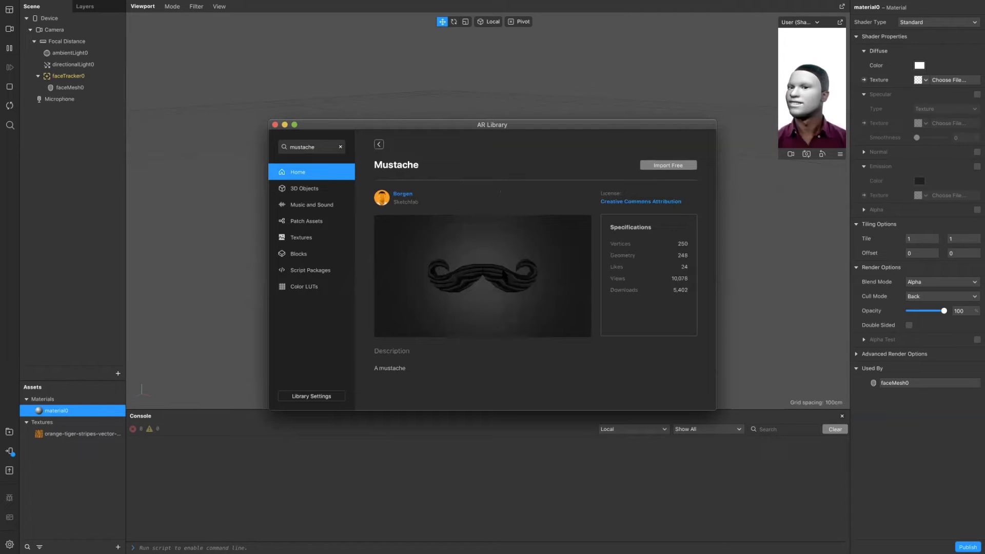
{"action": "left_click", "coordinate": [670, 167]}
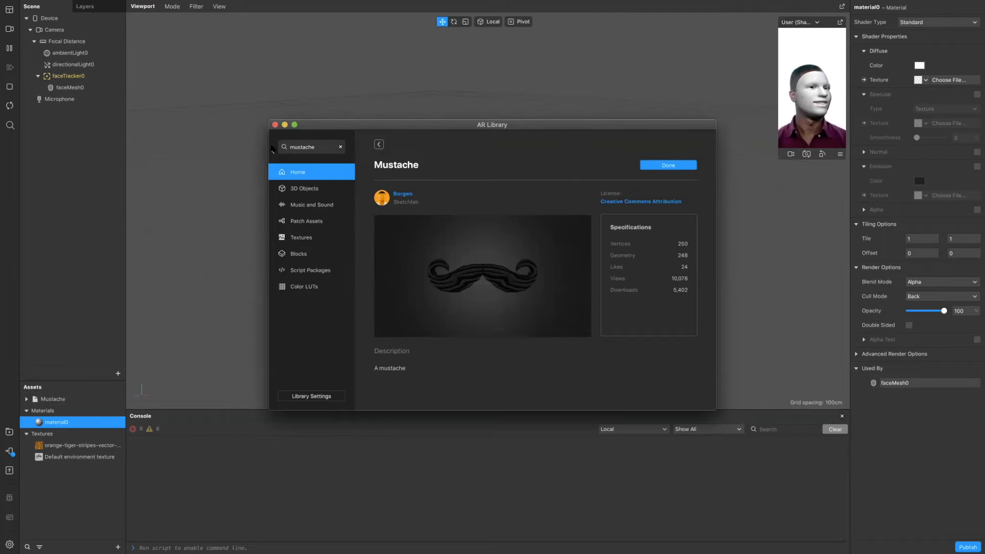
{"action": "left_click", "coordinate": [275, 125]}
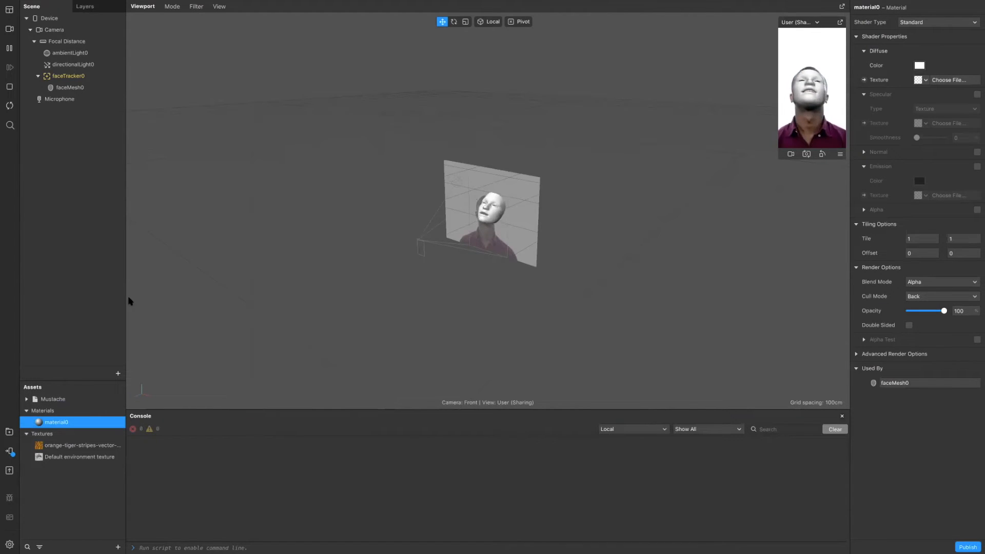
Add the imported Mustache to the scene as a child of faceMesh0 and pause the simulated face video.
{"action": "left_click", "coordinate": [51, 400]}
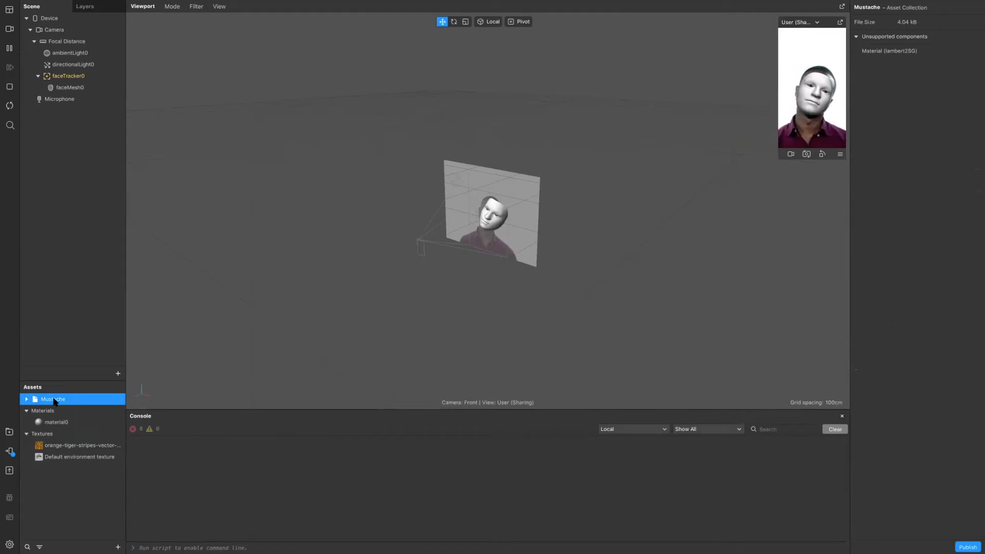
{"action": "left_click_drag", "start_coordinate": [55, 402], "coordinate": [66, 89]}
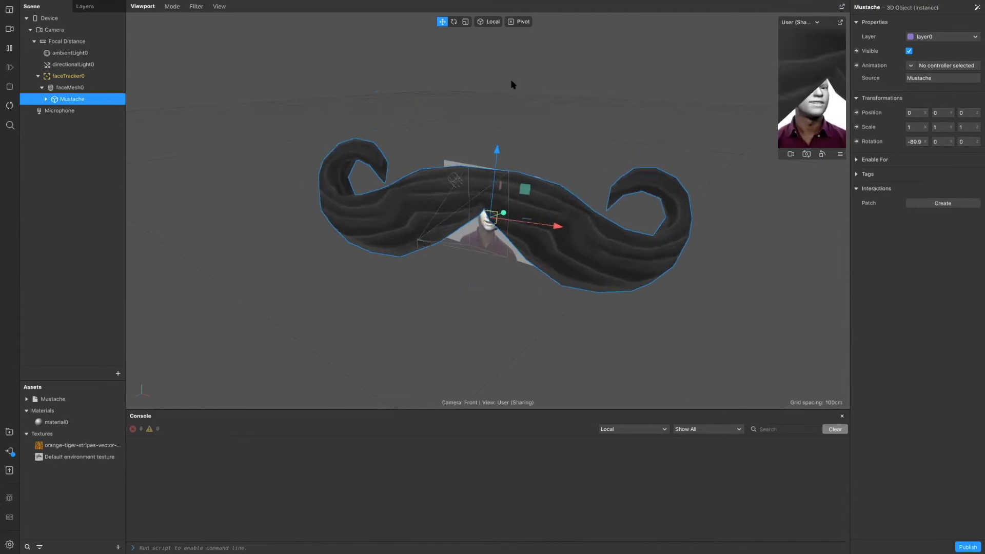
{"action": "left_click", "coordinate": [454, 22]}
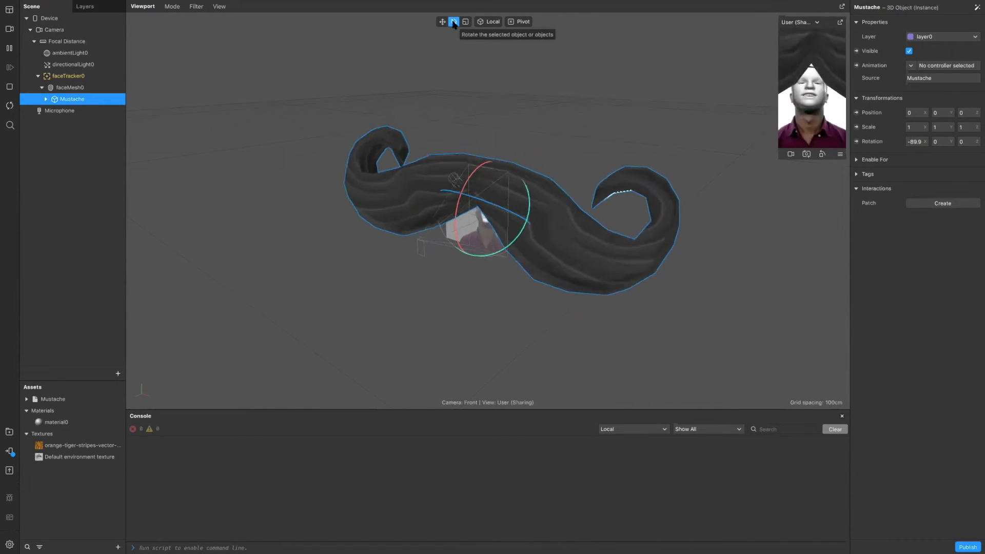
{"action": "left_click", "coordinate": [465, 22]}
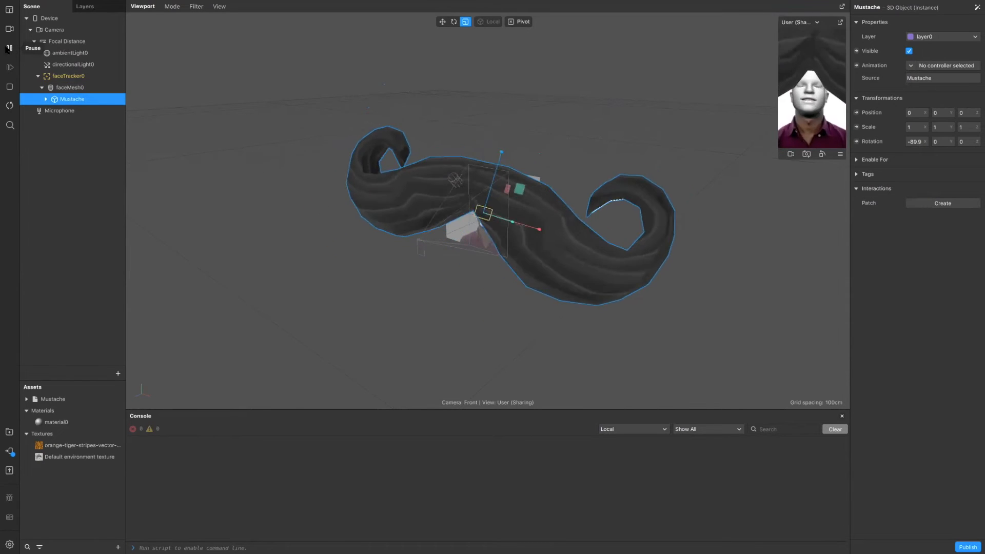
{"action": "left_click", "coordinate": [9, 50]}
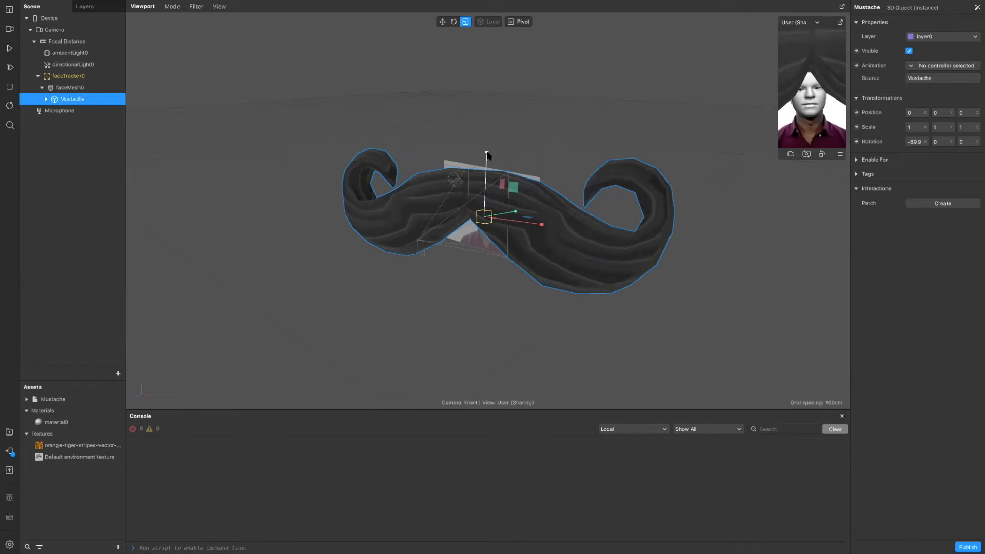
Shrink the mustache to a scale of about 0.153 in X and 0.144 in Z.
{"action": "left_click_drag", "start_coordinate": [488, 155], "coordinate": [484, 195]}
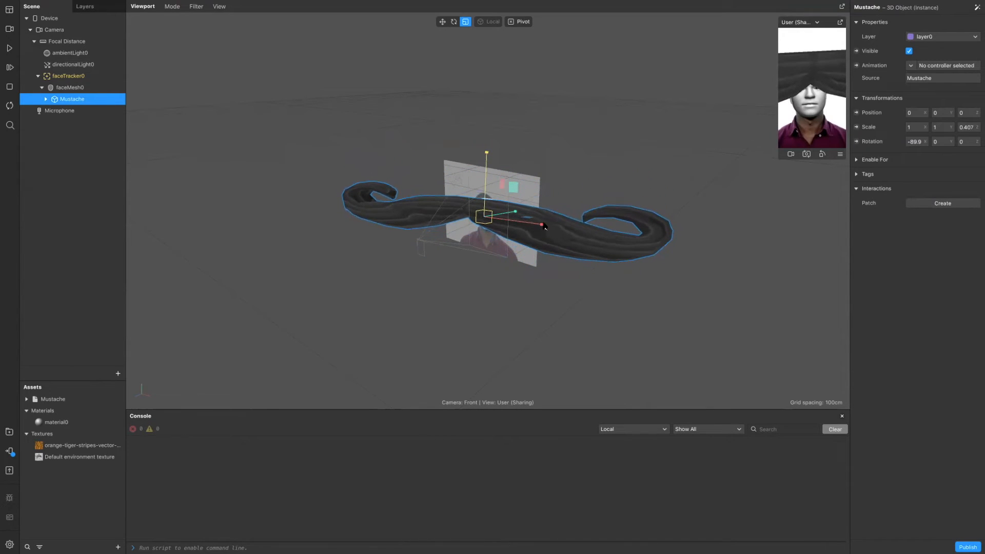
{"action": "left_click_drag", "start_coordinate": [543, 226], "coordinate": [500, 226]}
{"action": "left_click_drag", "start_coordinate": [487, 153], "coordinate": [484, 190]}
{"action": "left_click_drag", "start_coordinate": [541, 224], "coordinate": [510, 227]}
{"action": "left_click_drag", "start_coordinate": [486, 154], "coordinate": [482, 180]}
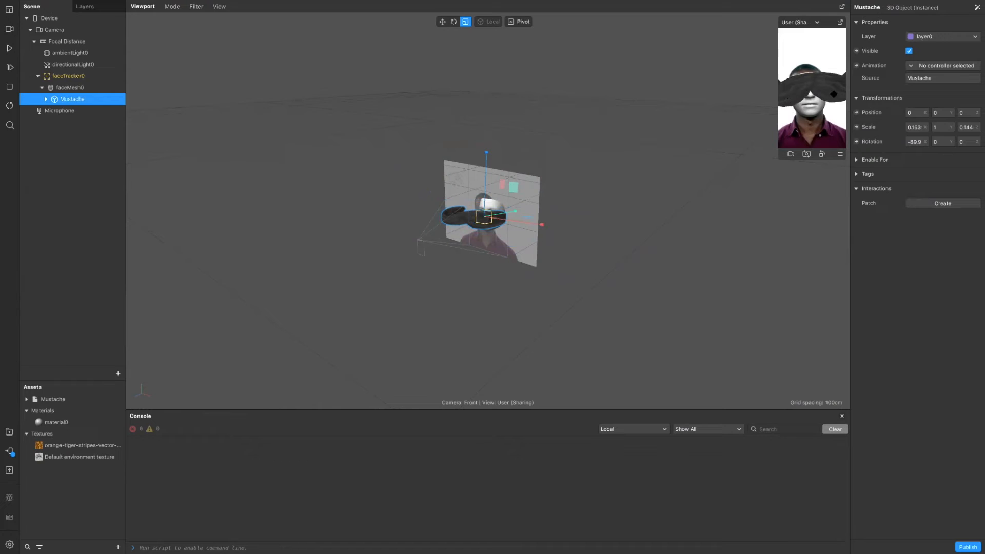
Scale the mustache further down to fit the face, about 0.066 in X, 0.132 in Y and 0.072 in Z.
{"action": "left_click_drag", "start_coordinate": [754, 93], "coordinate": [808, 87], "text": "alt"}
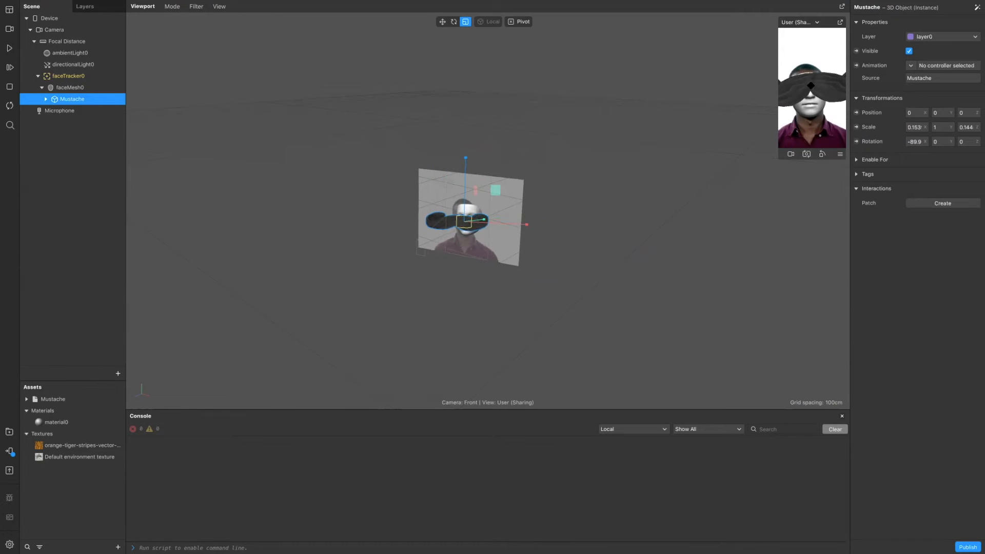
{"action": "left_click_drag", "start_coordinate": [466, 158], "coordinate": [466, 165]}
{"action": "left_click_drag", "start_coordinate": [524, 223], "coordinate": [488, 229]}
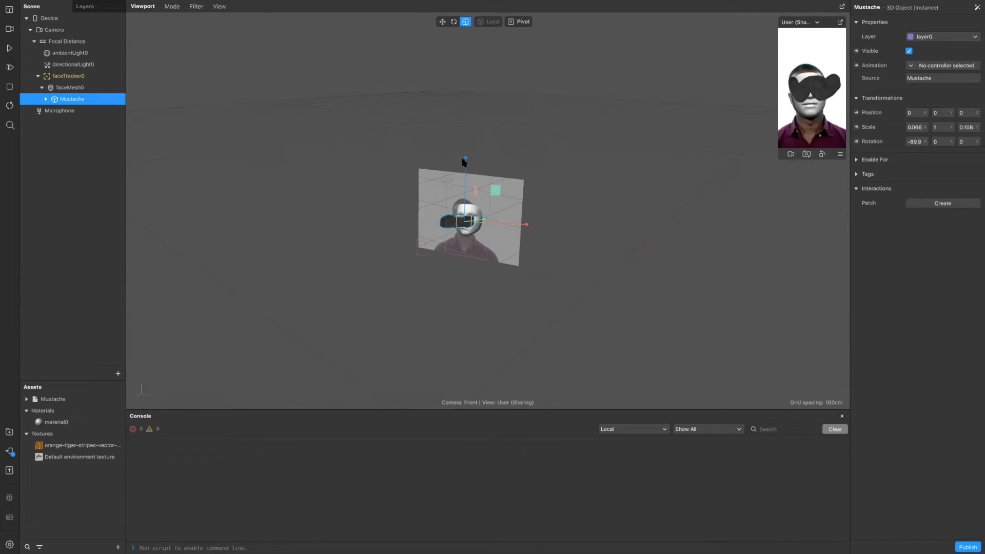
{"action": "left_click_drag", "start_coordinate": [465, 162], "coordinate": [462, 173]}
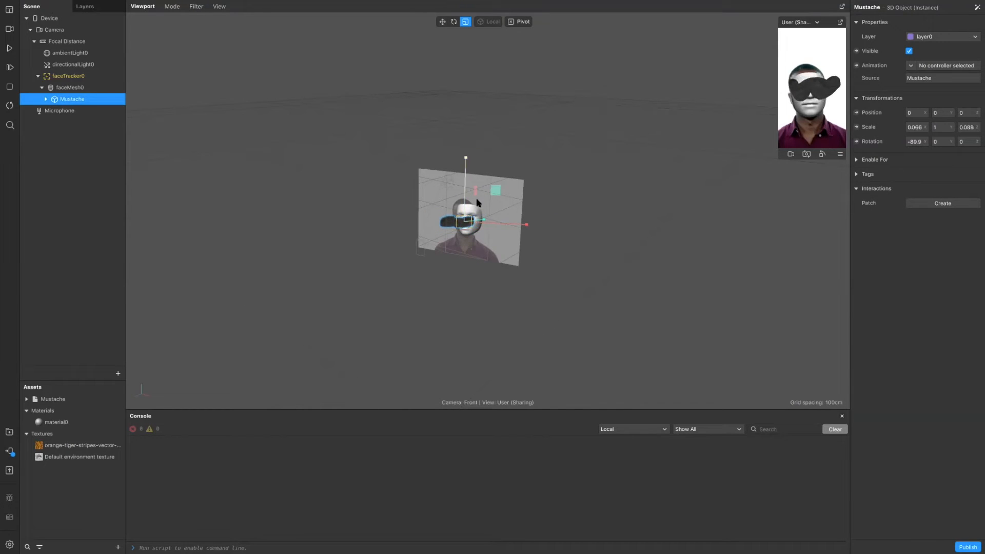
{"action": "left_click_drag", "start_coordinate": [484, 221], "coordinate": [473, 221]}
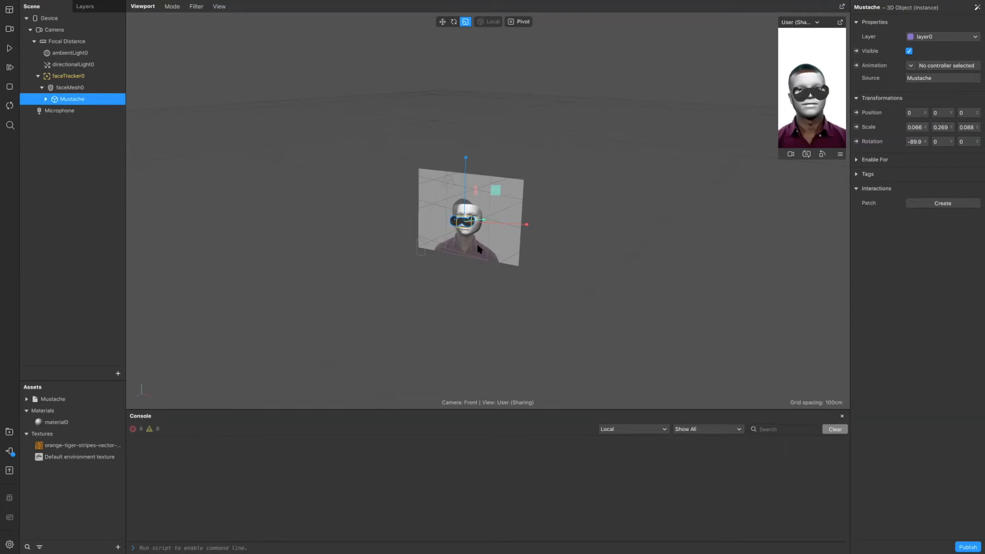
{"action": "left_click_drag", "start_coordinate": [540, 295], "coordinate": [452, 272], "text": "alt"}
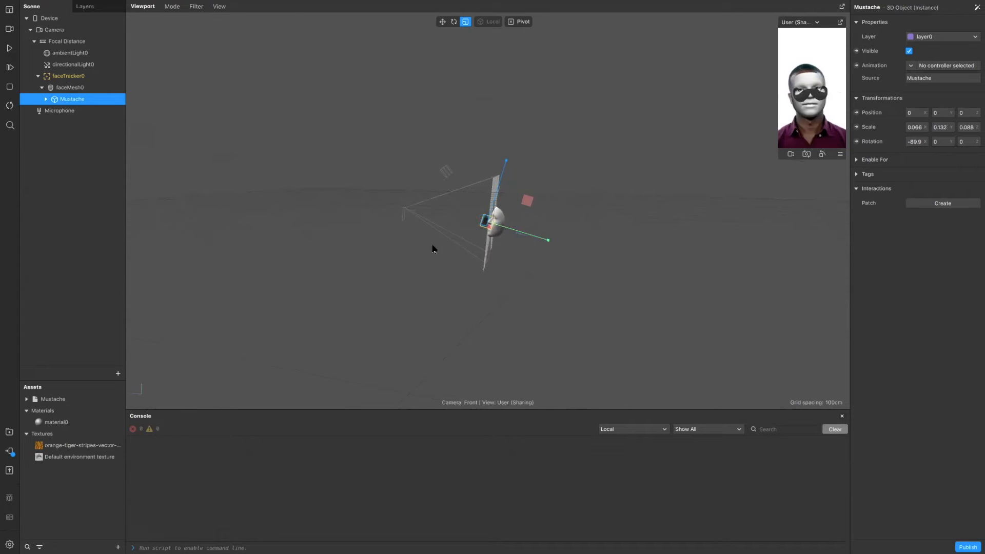
{"action": "left_click_drag", "start_coordinate": [420, 255], "coordinate": [540, 266], "text": "alt"}
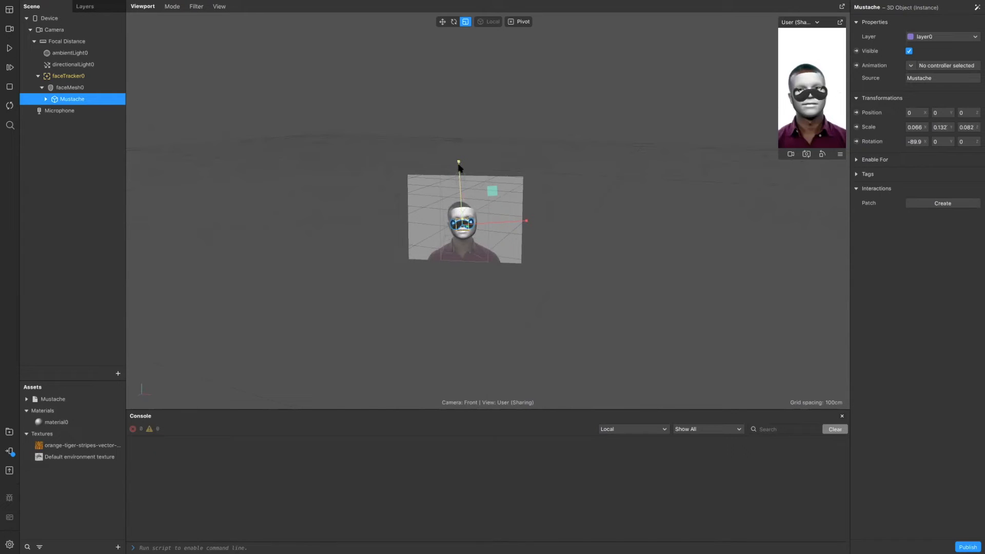
{"action": "left_click_drag", "start_coordinate": [458, 171], "coordinate": [458, 182]}
{"action": "left_click", "coordinate": [756, 167]}
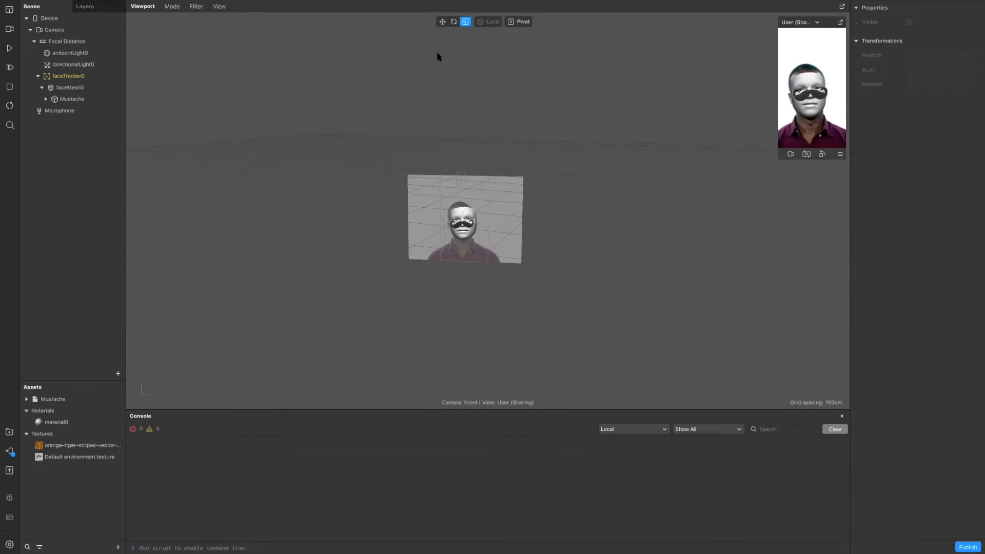
Move the mustache down from the eyes to just above the mouth, at a Y position of about -0.02.
{"action": "left_click", "coordinate": [442, 22]}
{"action": "left_click", "coordinate": [463, 226]}
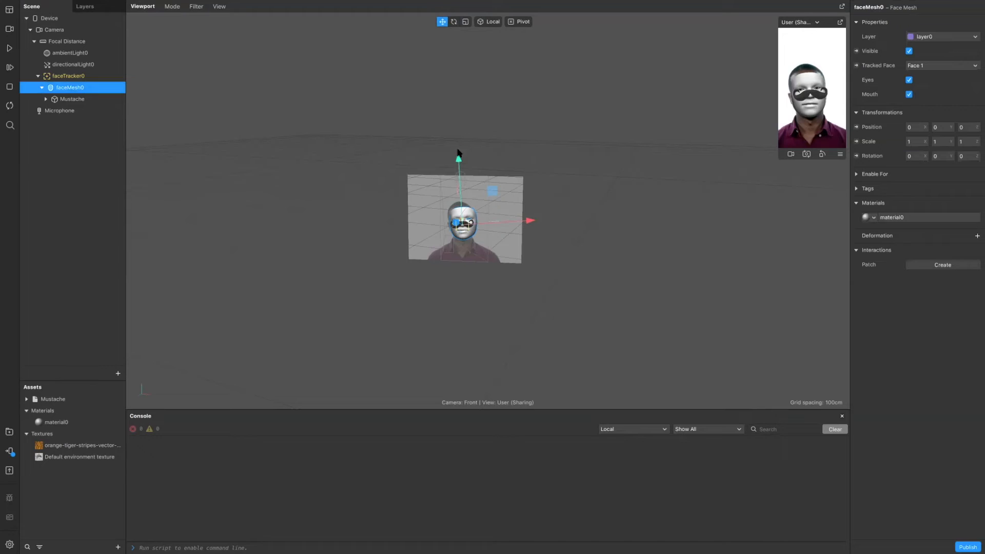
{"action": "left_click_drag", "start_coordinate": [465, 226], "coordinate": [463, 222]}
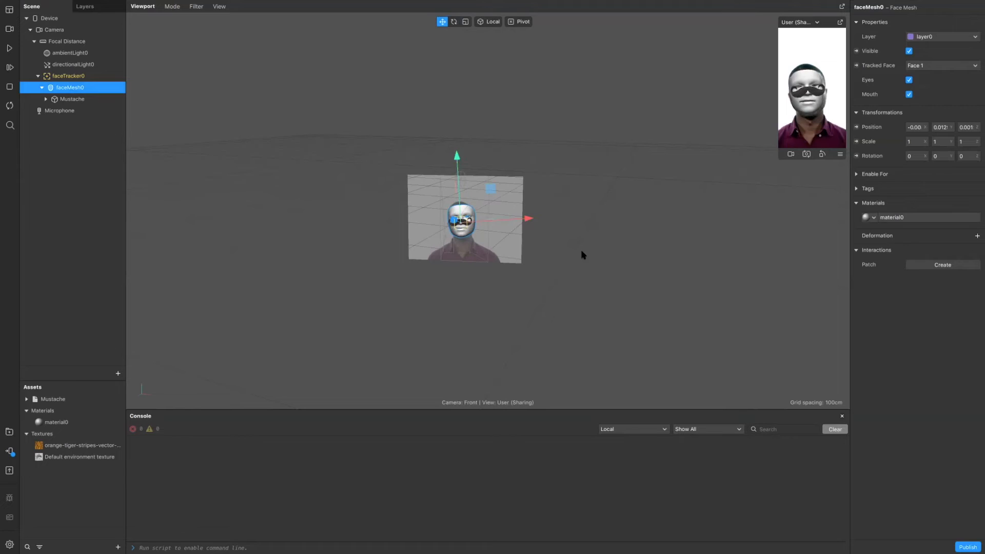
{"action": "left_click", "coordinate": [553, 241]}
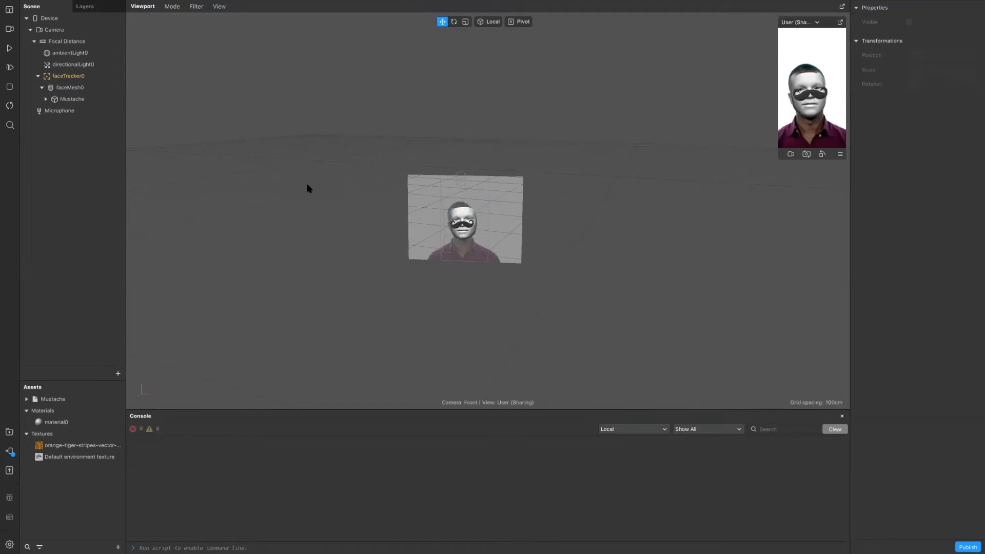
{"action": "left_click", "coordinate": [79, 99]}
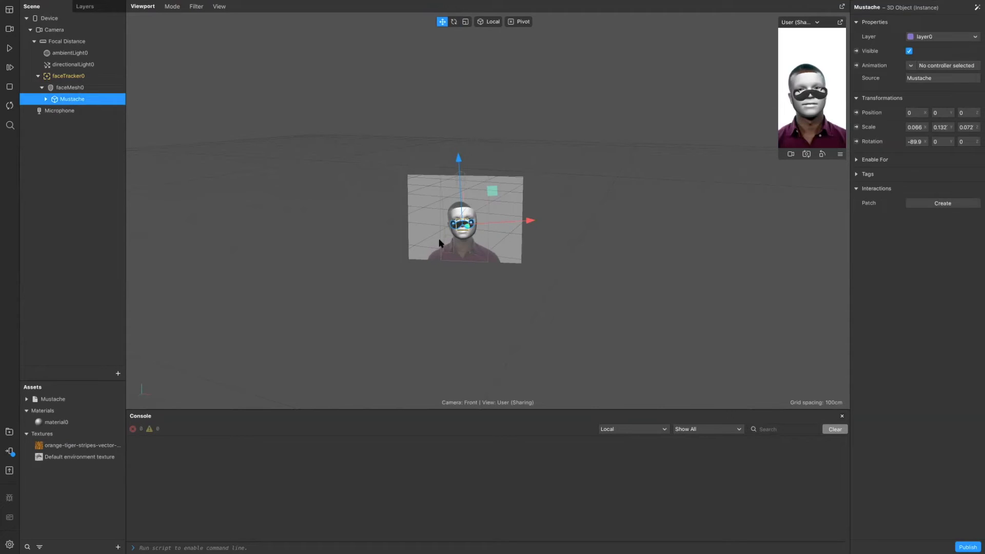
{"action": "left_click_drag", "start_coordinate": [460, 227], "coordinate": [459, 231]}
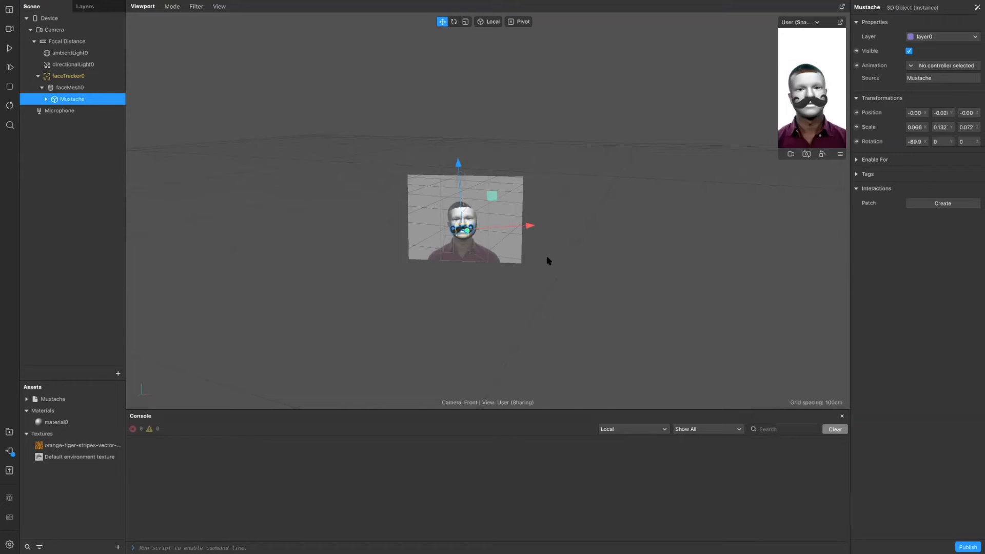
{"action": "left_click", "coordinate": [511, 256]}
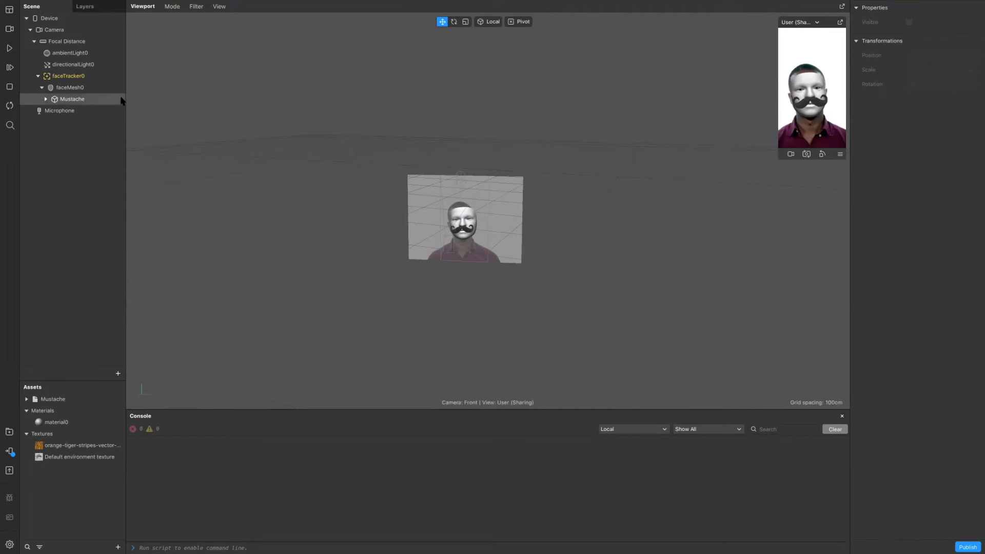
Resume the simulated face video and make the face mesh's material0 fully transparent with an opacity of 0.
{"action": "left_click", "coordinate": [9, 49]}
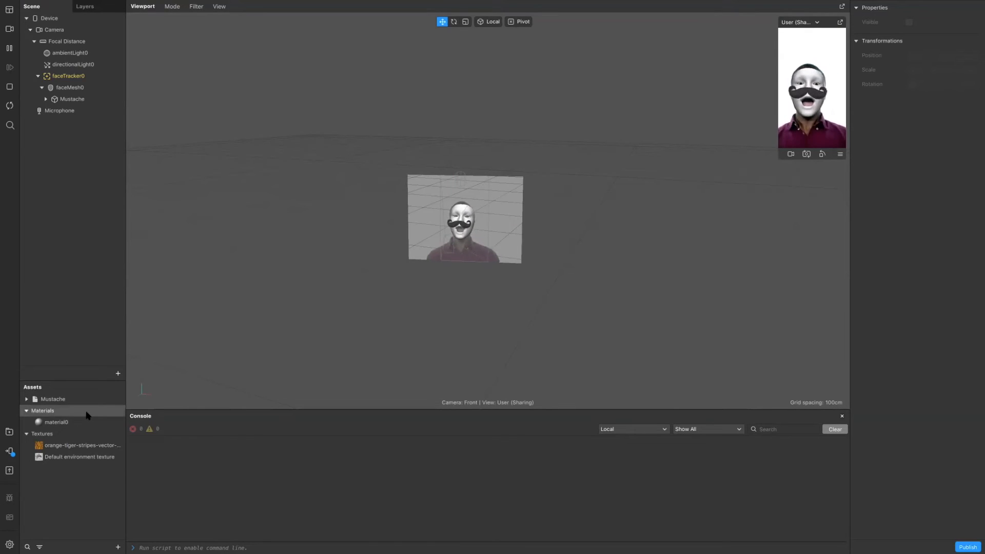
{"action": "left_click", "coordinate": [57, 422]}
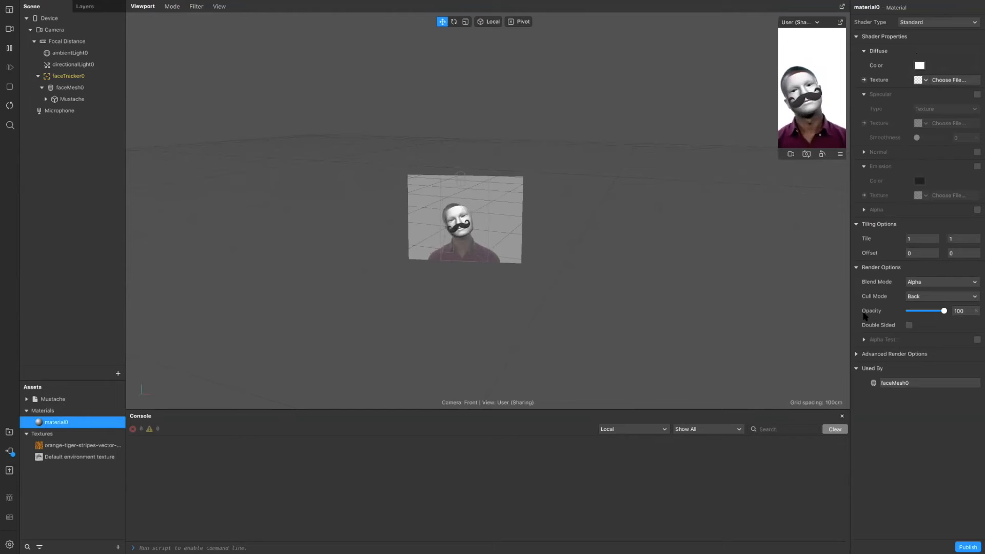
{"action": "left_click_drag", "start_coordinate": [944, 311], "coordinate": [903, 313]}
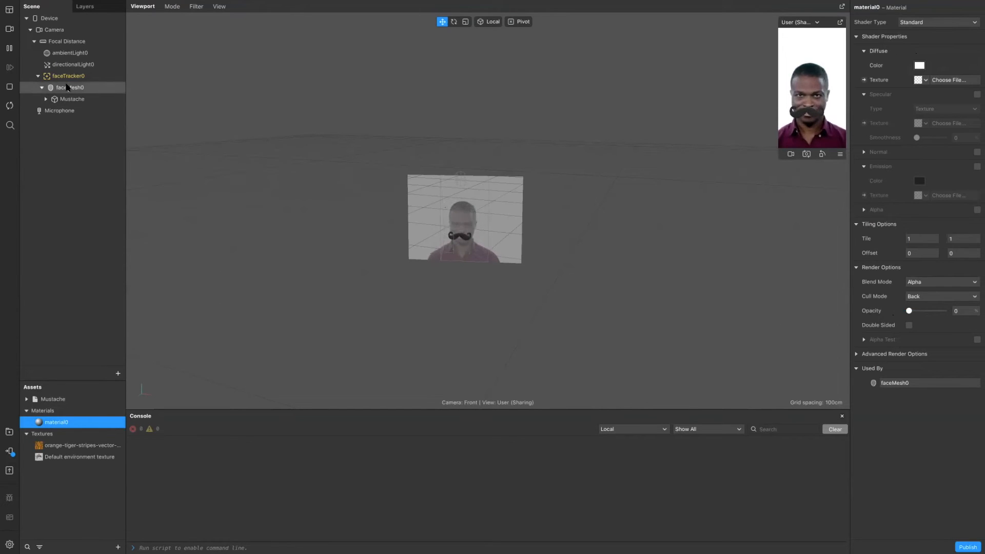
{"action": "left_click", "coordinate": [67, 88]}
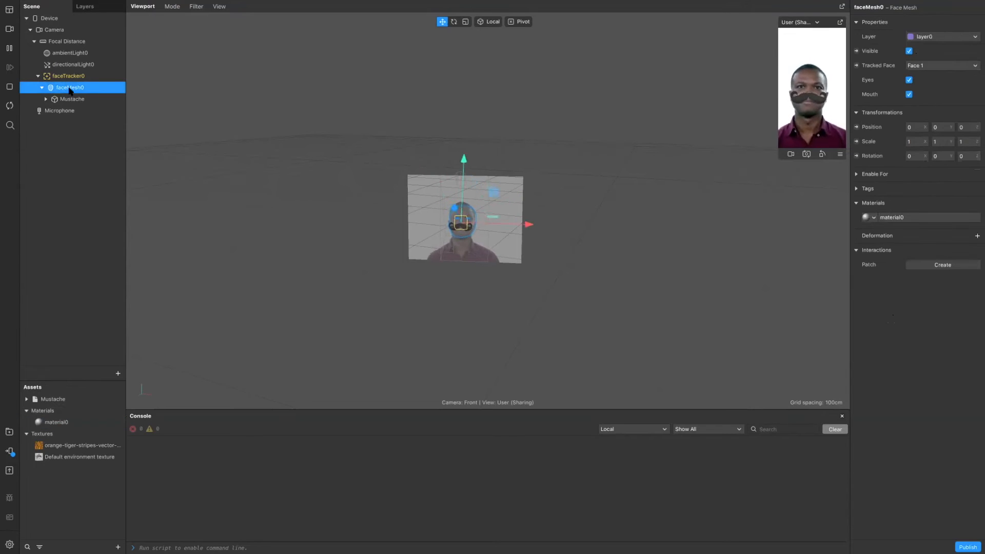
{"action": "left_click", "coordinate": [71, 76]}
{"action": "left_click", "coordinate": [237, 117]}
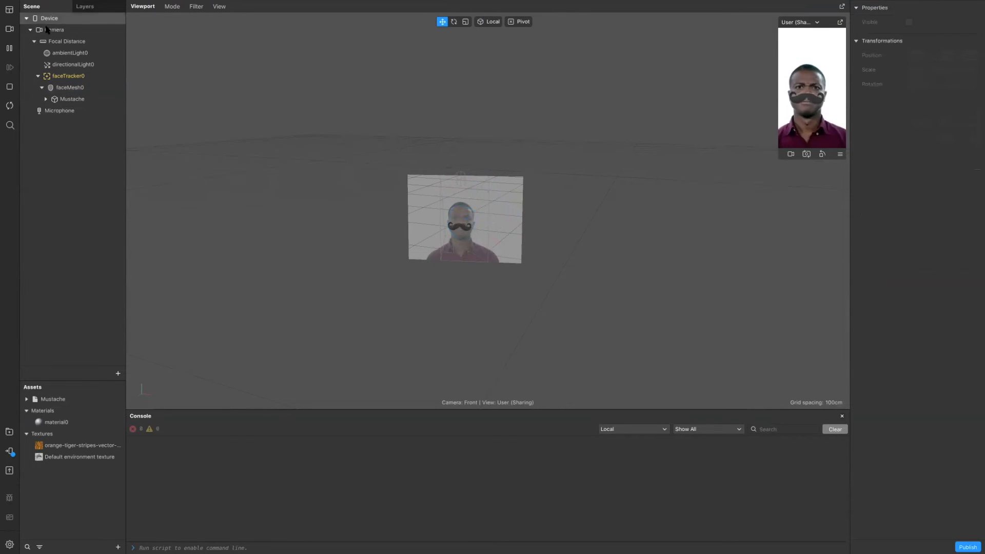
Preview the effect on the built-in FaceTime HD Camera and send it to the connected iPhone in Spark AR Player.
{"action": "left_click", "coordinate": [9, 29]}
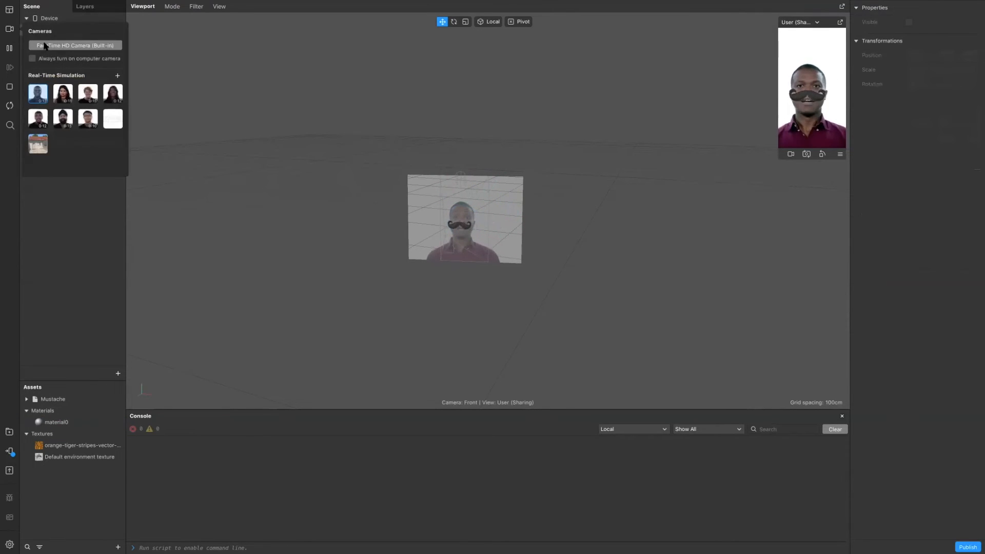
{"action": "left_click", "coordinate": [70, 47]}
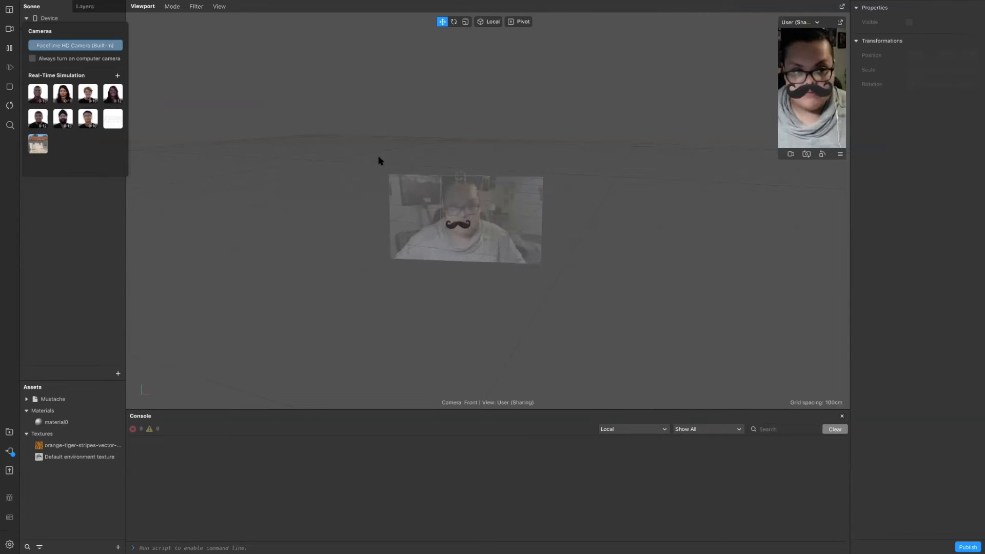
{"action": "left_click", "coordinate": [9, 452]}
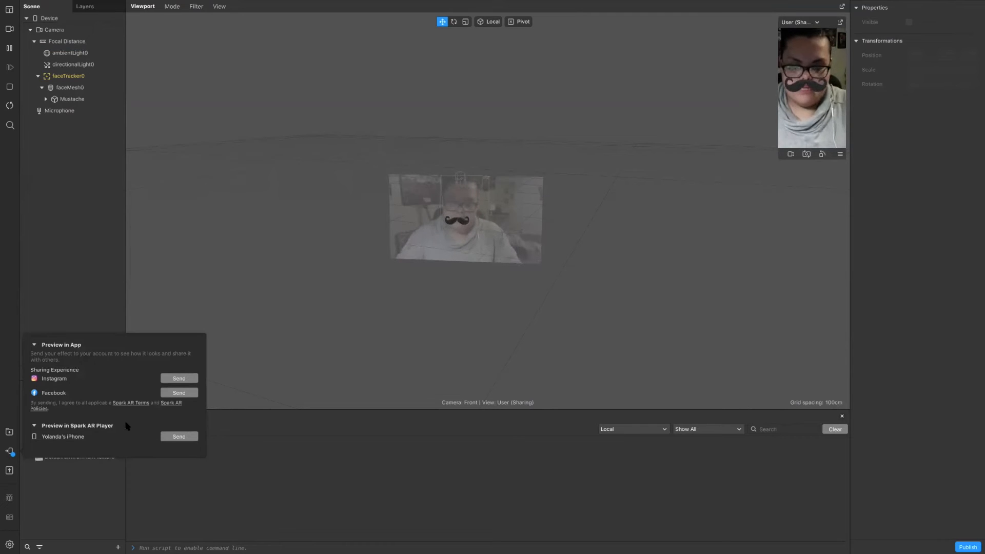
{"action": "left_click", "coordinate": [187, 436]}
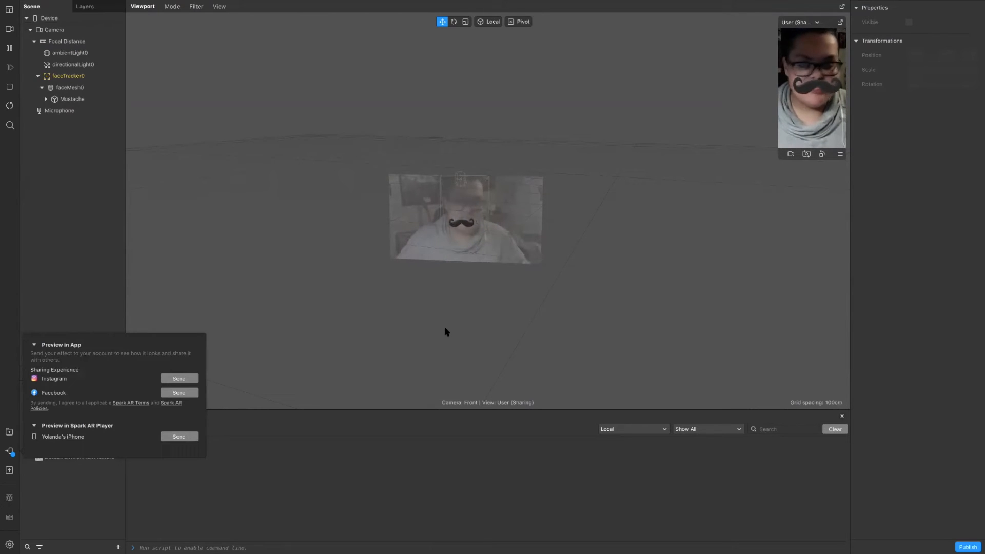
{"action": "left_click", "coordinate": [77, 195]}
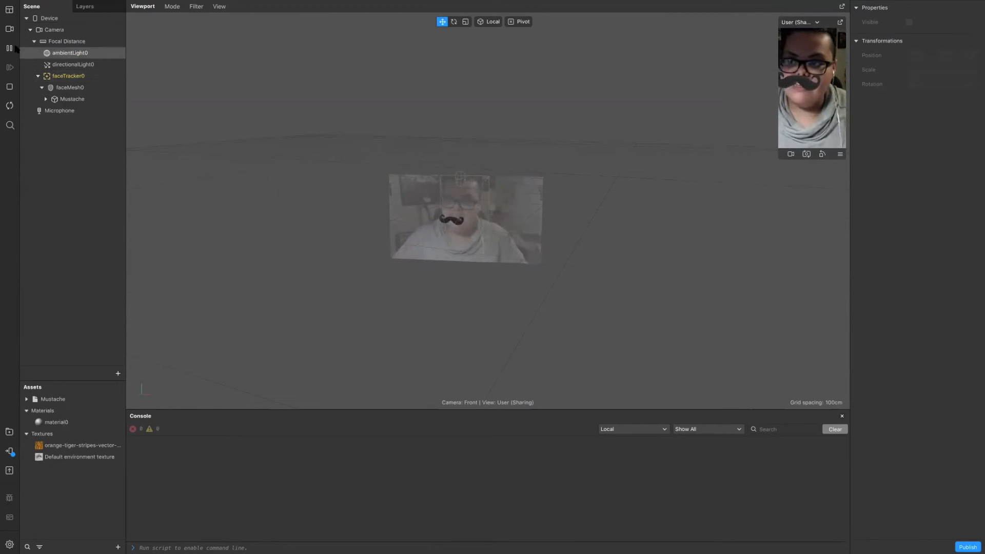
Switch the preview back to the first simulated face video.
{"action": "left_click", "coordinate": [10, 31]}
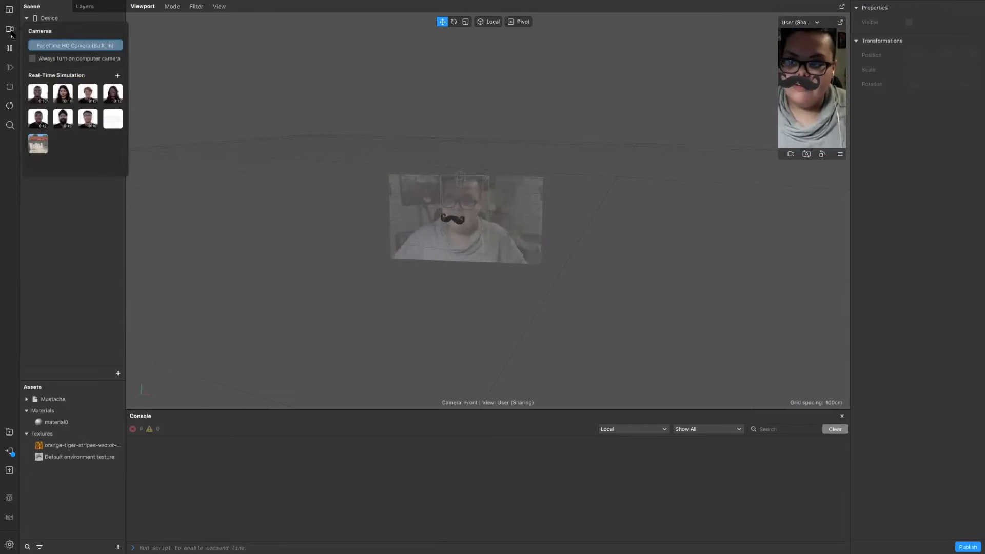
{"action": "left_click", "coordinate": [39, 98]}
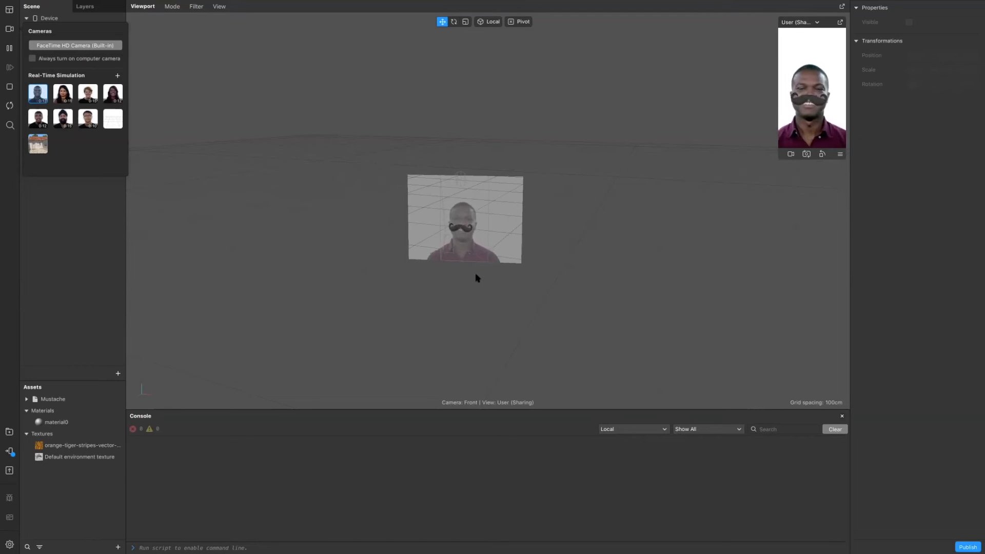
{"action": "left_click", "coordinate": [82, 445]}
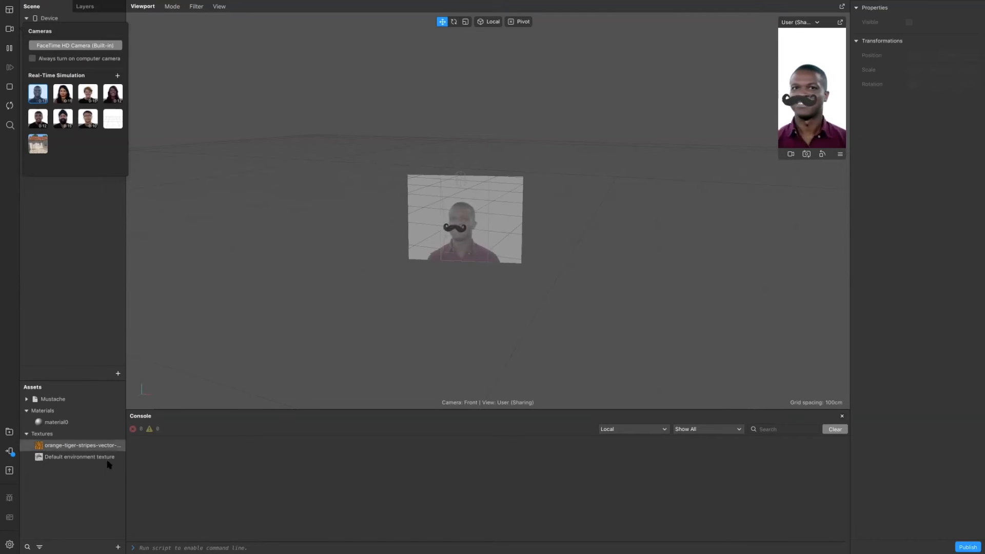
Search the asset library for "glasses", browse all matching 3D objects, and close the library without importing anything.
{"action": "left_click", "coordinate": [118, 547]}
{"action": "mouse_move", "coordinate": [174, 406]}
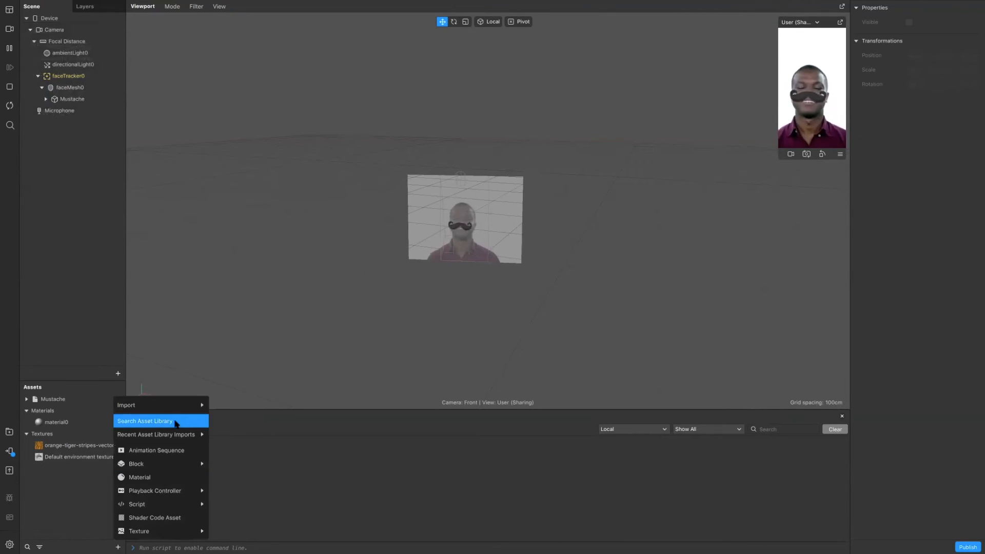
{"action": "left_click", "coordinate": [161, 422]}
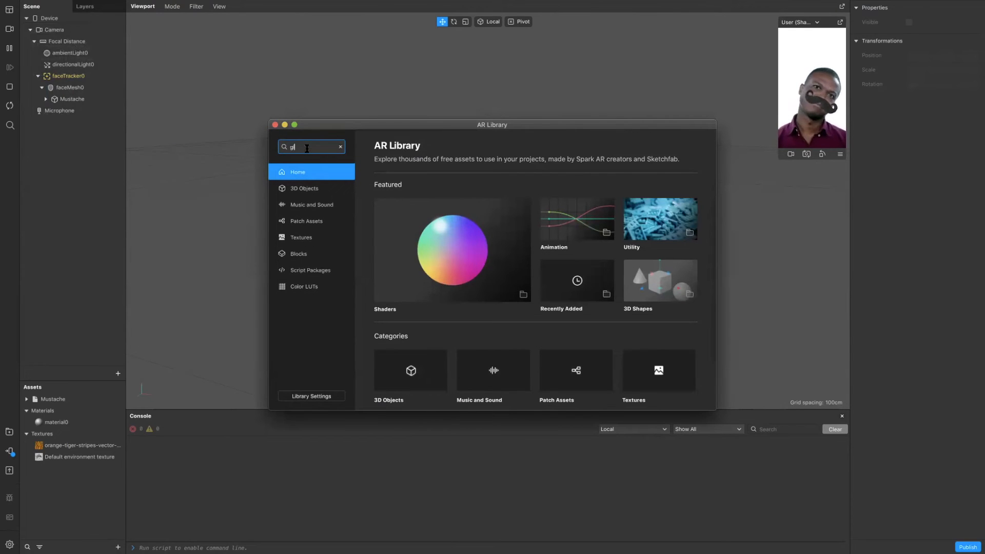
{"action": "type", "text": "glasses"}
{"action": "key", "text": "Return"}
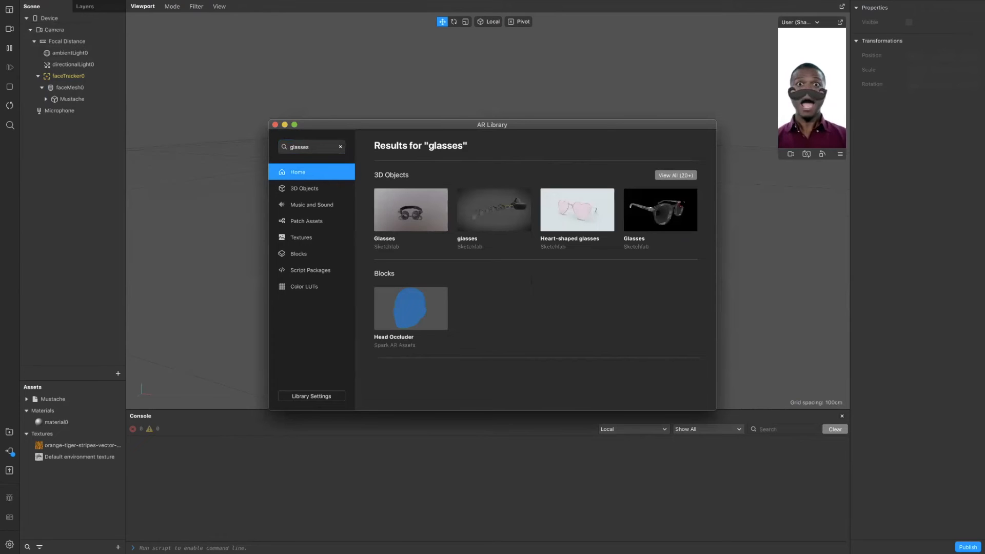
{"action": "left_click", "coordinate": [675, 175]}
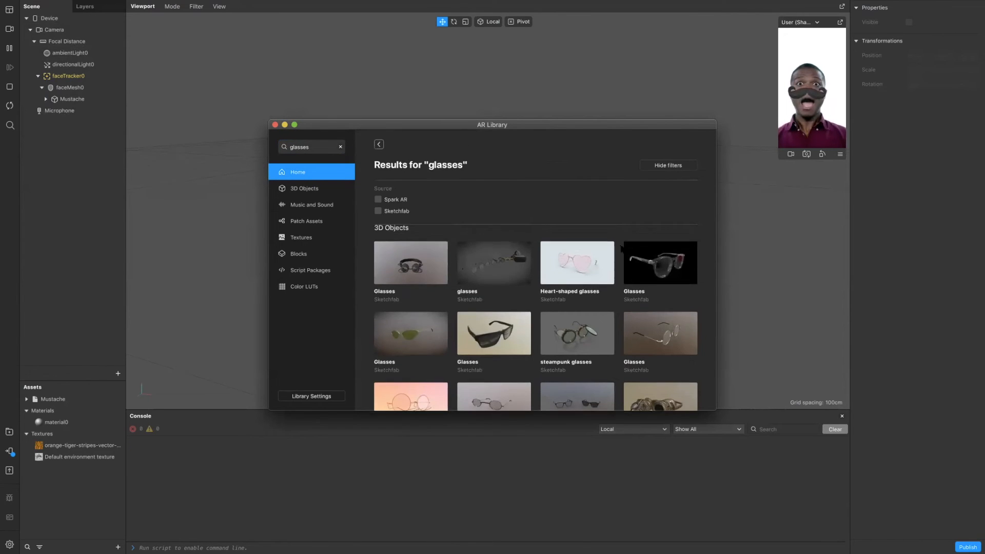
{"action": "scroll", "coordinate": [622, 249], "scroll_direction": "down", "scroll_amount": 5}
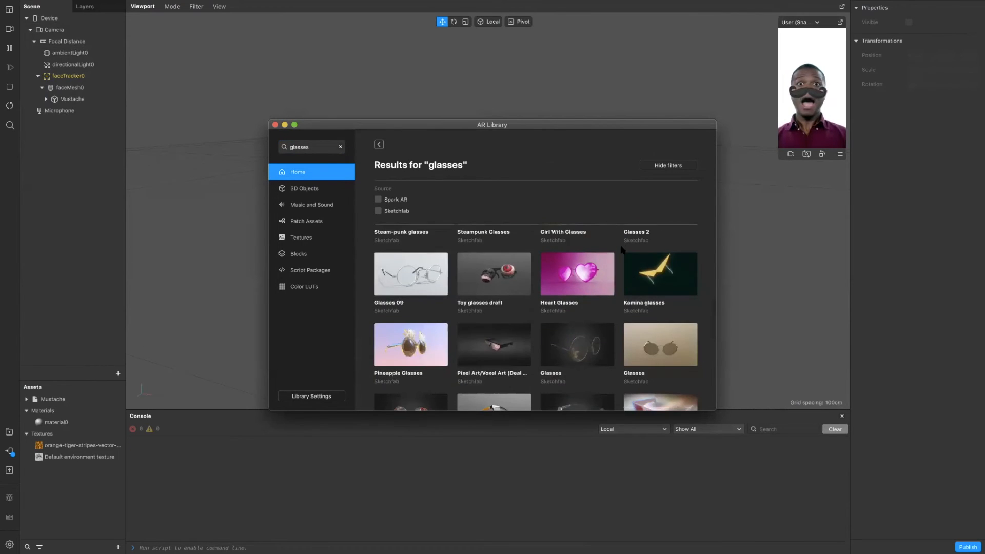
{"action": "scroll", "coordinate": [622, 250], "scroll_direction": "down", "scroll_amount": 3}
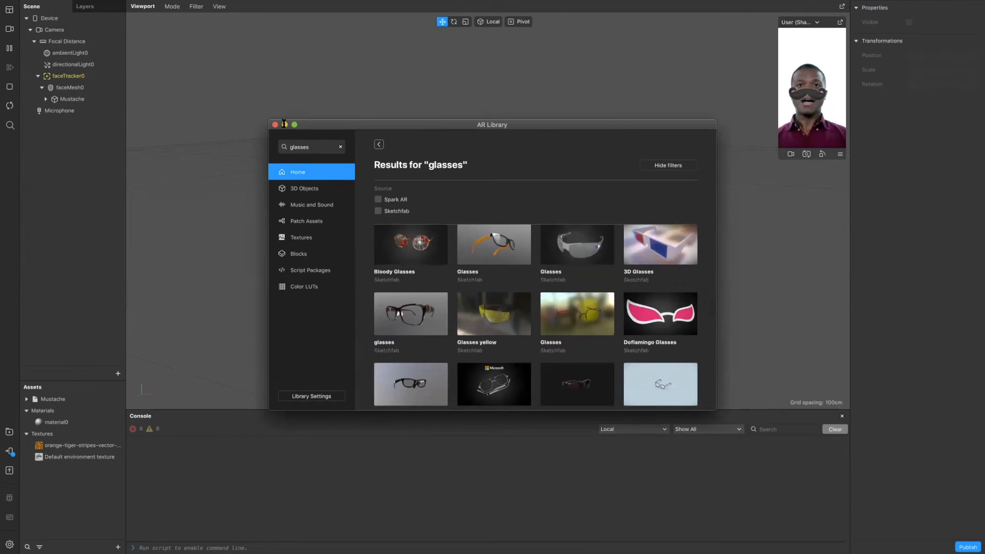
{"action": "left_click", "coordinate": [275, 124]}
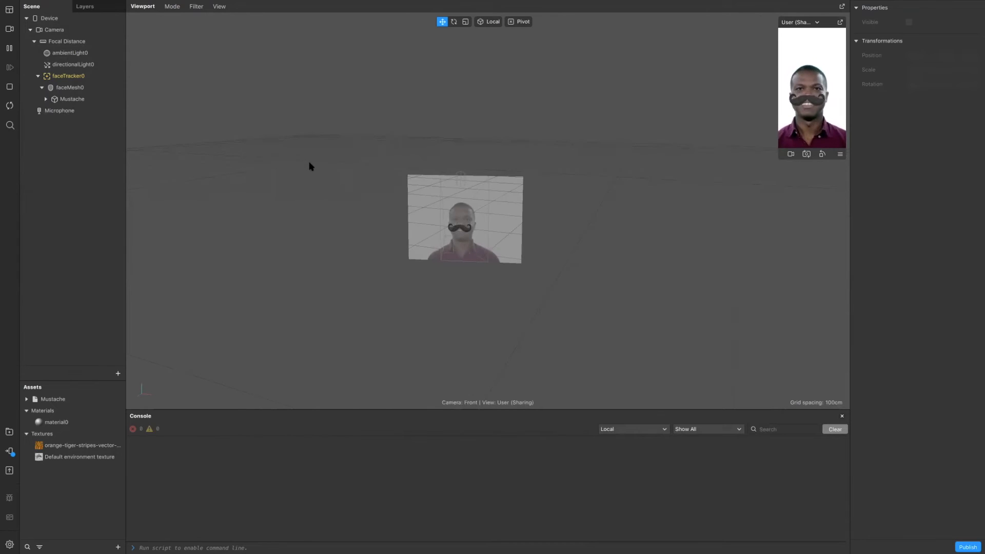
Save the project as Mustache in the Documents folder.
{"action": "left_click", "coordinate": [94, 5]}
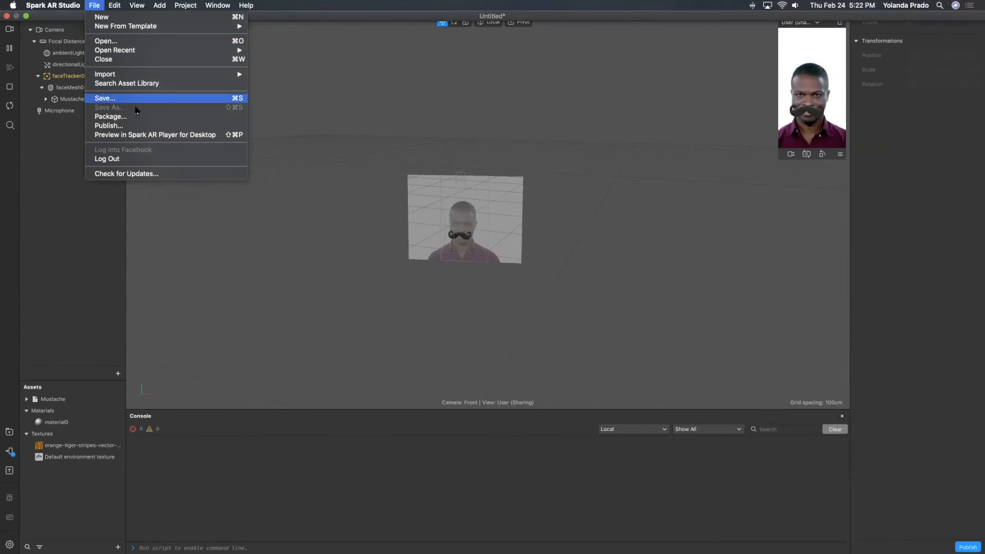
{"action": "left_click", "coordinate": [136, 98]}
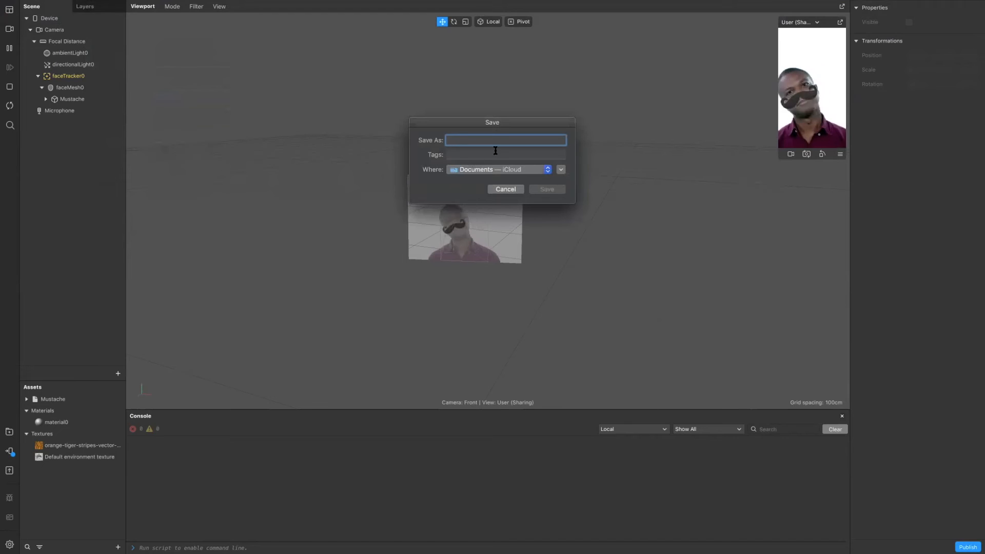
{"action": "type", "text": "M"}
{"action": "key", "text": "BackSpace"}
{"action": "type", "text": "Mu"}
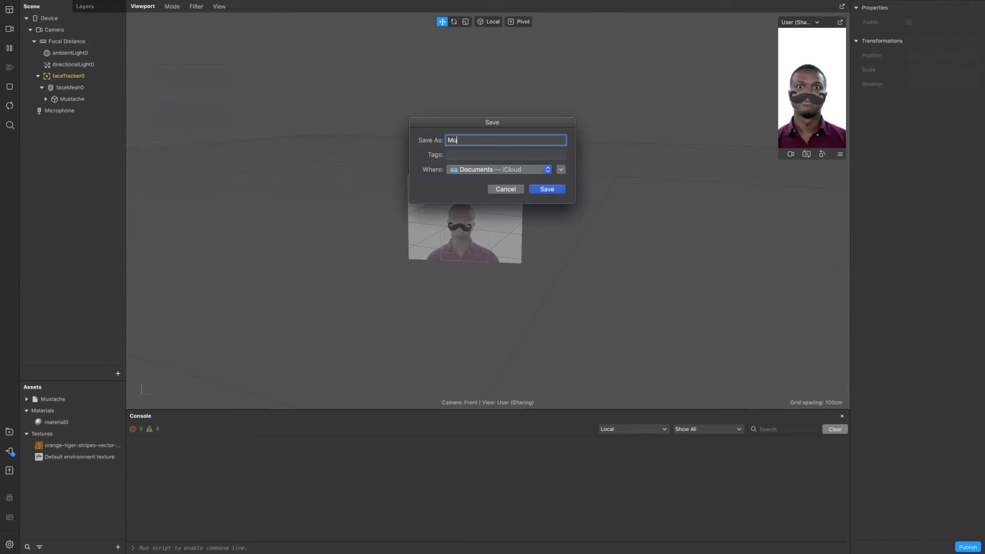
{"action": "type", "text": "stache"}
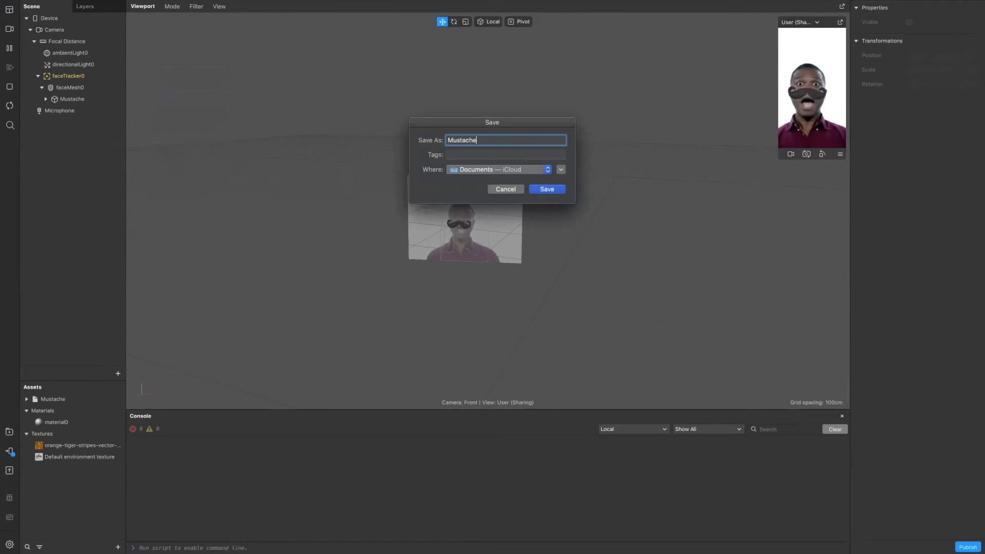
{"action": "left_click", "coordinate": [552, 191]}
Close the Mustache project, create a new blank project and expand its window to full screen.
{"action": "mouse_move", "coordinate": [29, 4]}
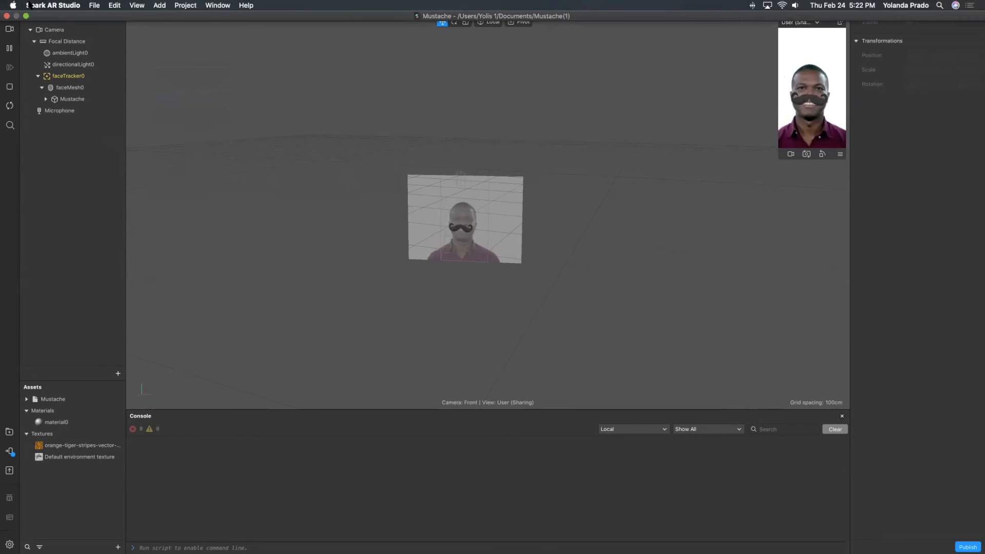
{"action": "left_click", "coordinate": [7, 16]}
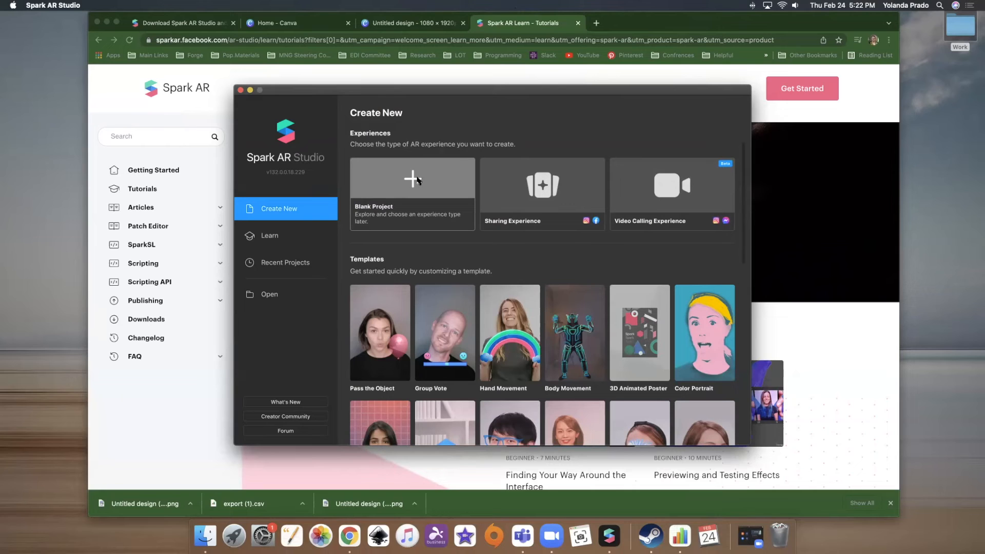
{"action": "left_click", "coordinate": [413, 179]}
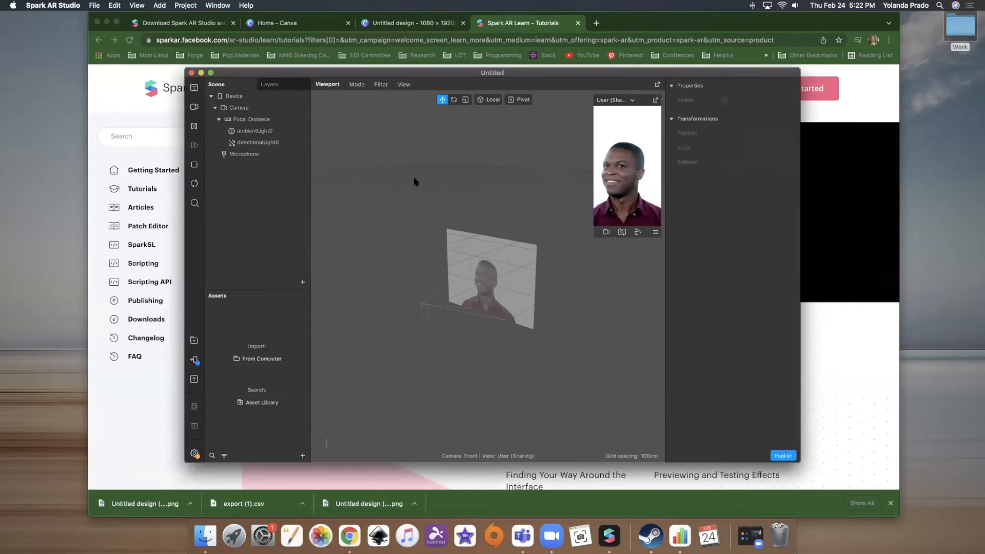
{"action": "left_click", "coordinate": [211, 73]}
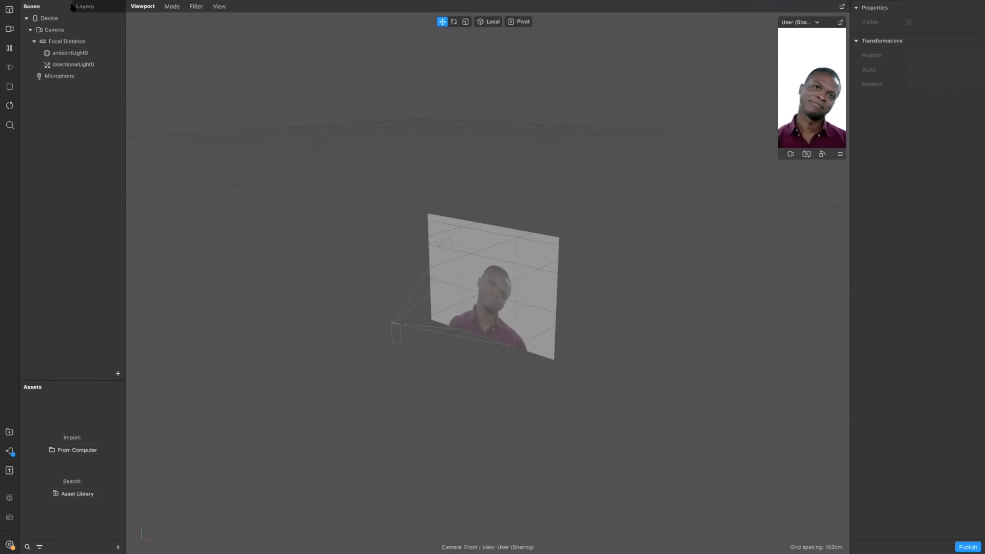
Switch to the 1080 × 1920 px Canva design in Chrome and look through its elements and frame templates.
{"action": "mouse_move", "coordinate": [42, 15]}
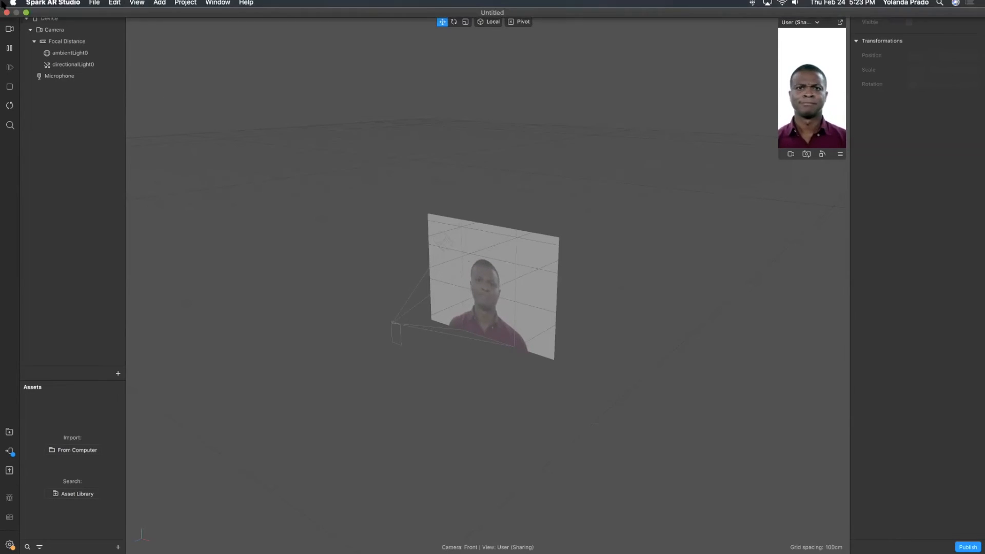
{"action": "key", "text": "ctrl+Left"}
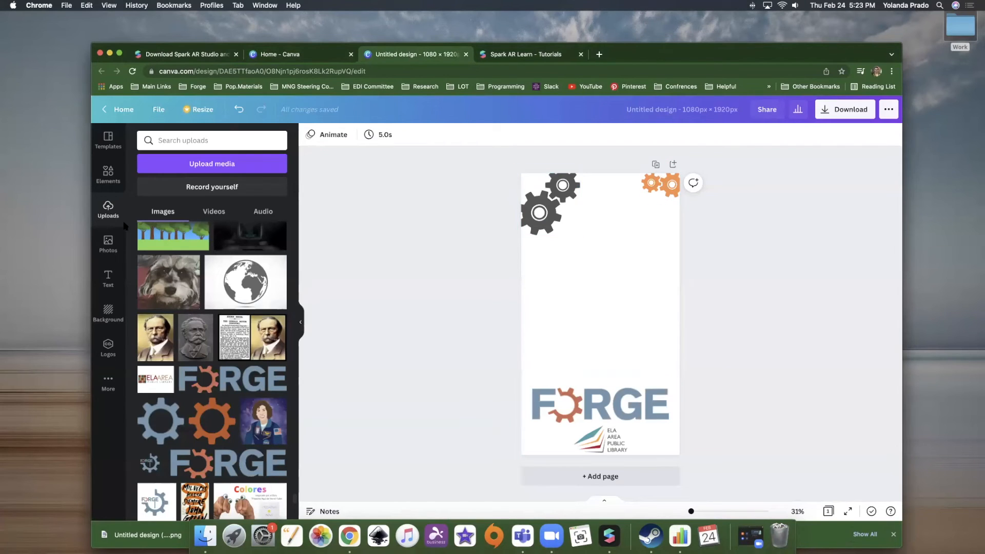
{"action": "left_click", "coordinate": [112, 178]}
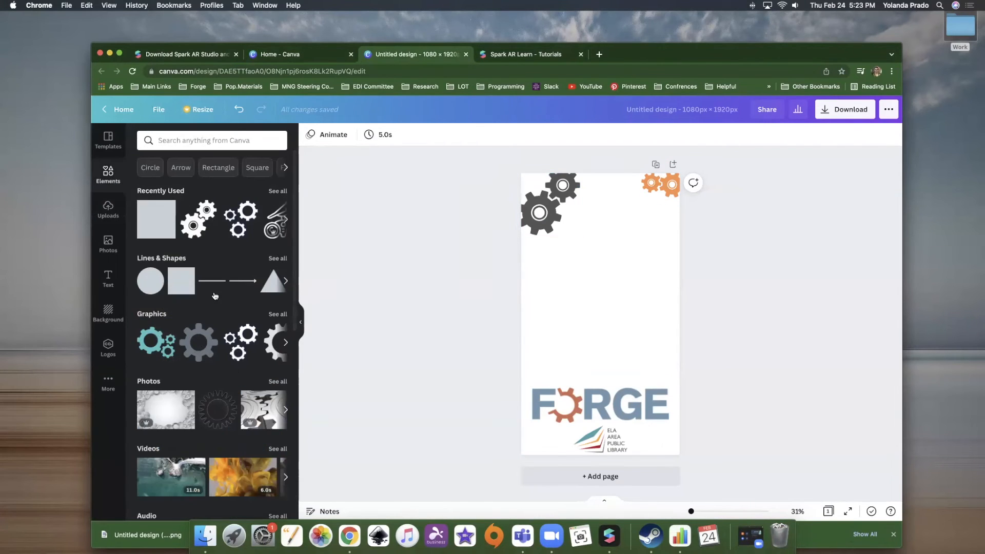
{"action": "left_click", "coordinate": [109, 142]}
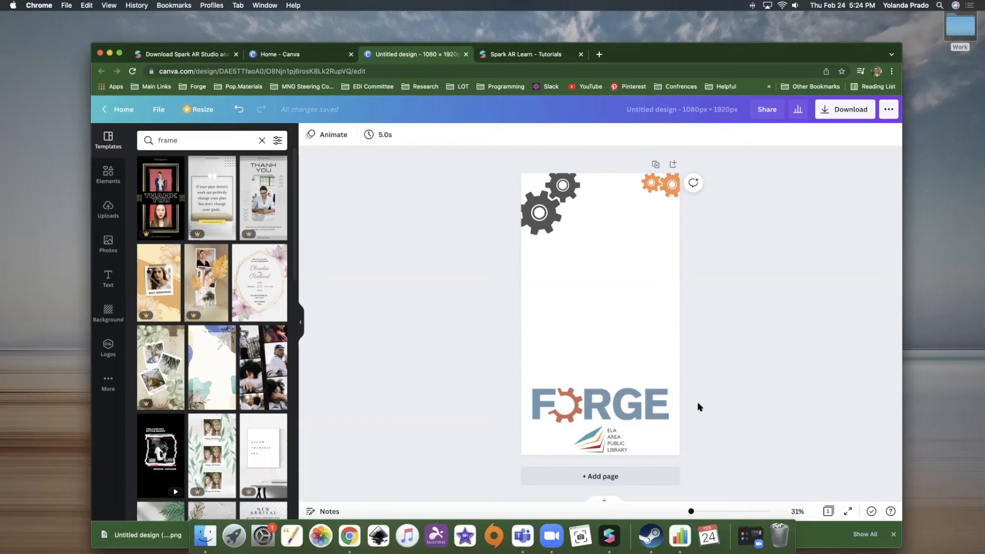
Enable a transparent background in the Canva design's PNG download options, and switch back to the blank Spark AR Studio project.
{"action": "left_click", "coordinate": [845, 110]}
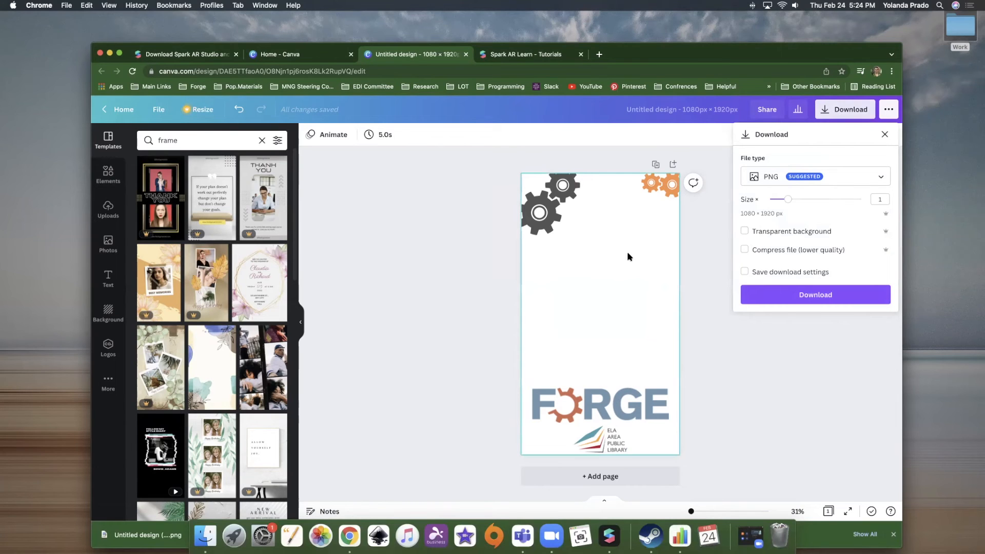
{"action": "left_click", "coordinate": [830, 291]}
{"action": "left_click", "coordinate": [744, 232]}
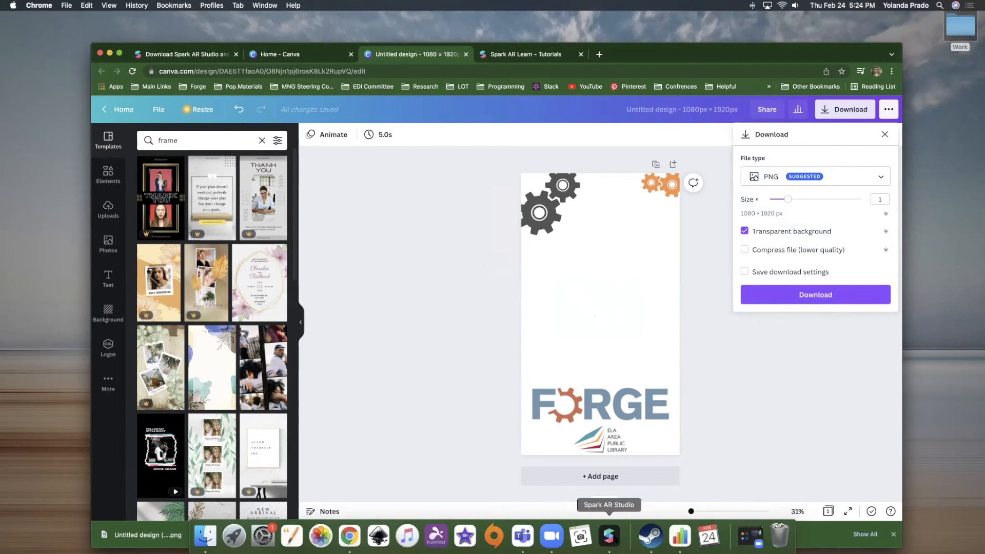
{"action": "left_click", "coordinate": [609, 536]}
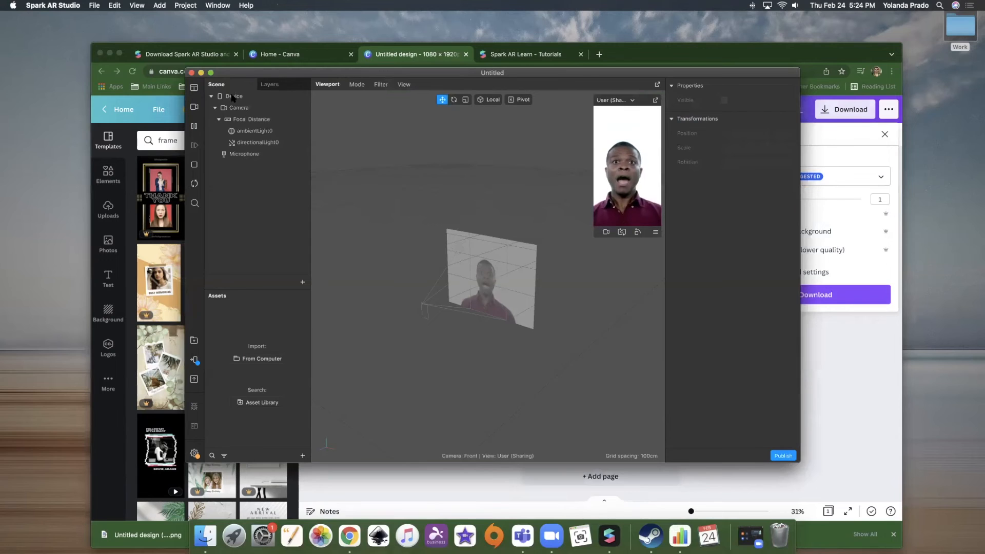
Expand the project window to full screen and import Forge Frame.png from the Downloads folder into the assets.
{"action": "left_click", "coordinate": [212, 73]}
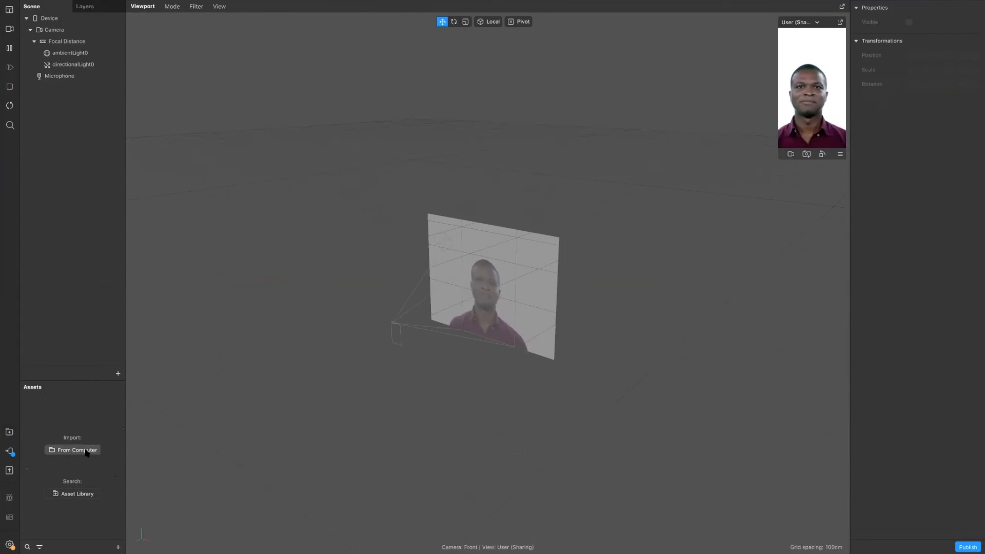
{"action": "left_click", "coordinate": [117, 547]}
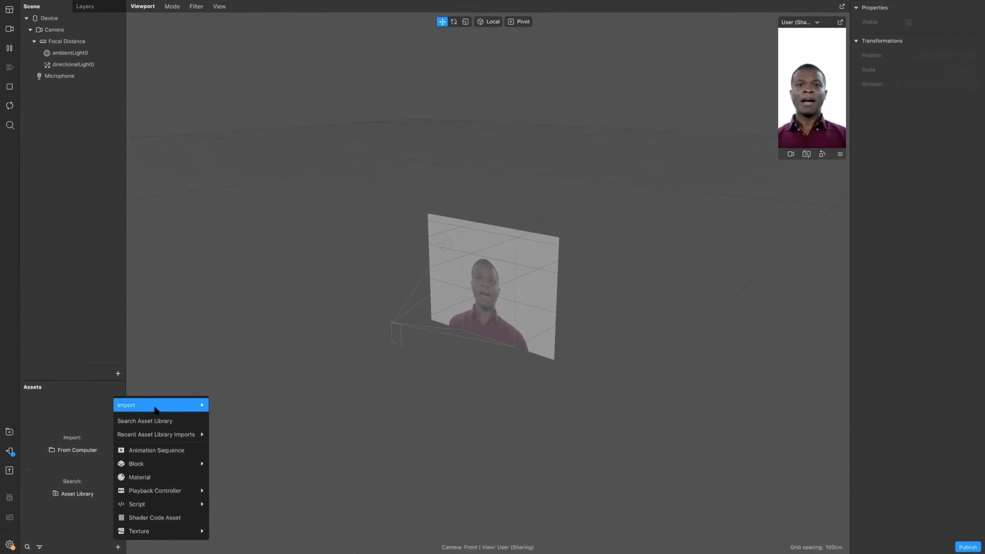
{"action": "mouse_move", "coordinate": [155, 407]}
{"action": "left_click", "coordinate": [224, 406]}
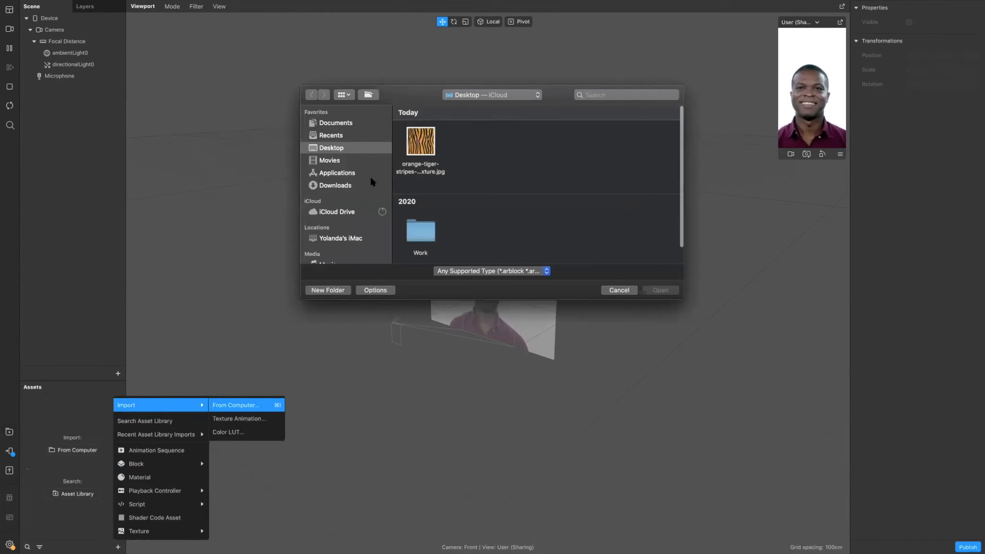
{"action": "left_click", "coordinate": [336, 186]}
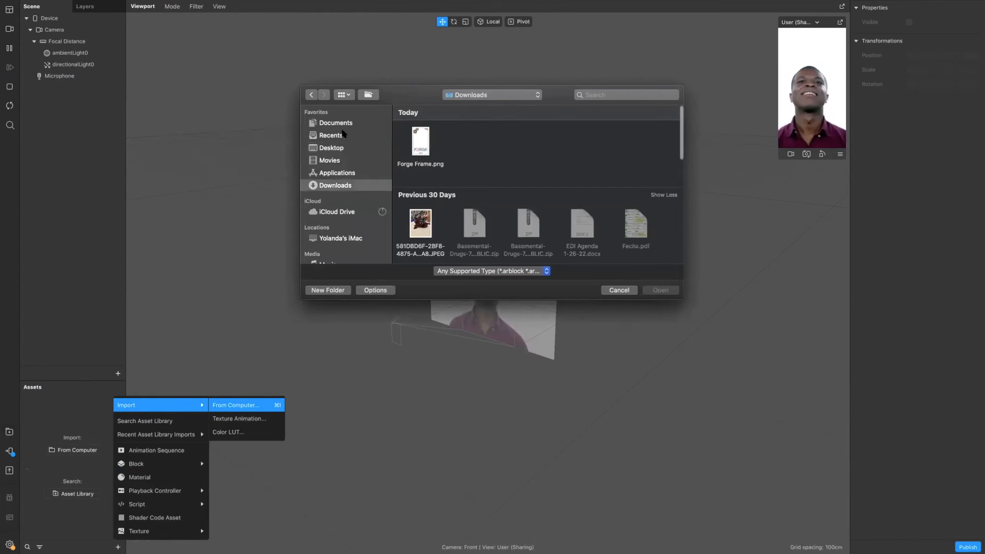
{"action": "double_click", "coordinate": [420, 140]}
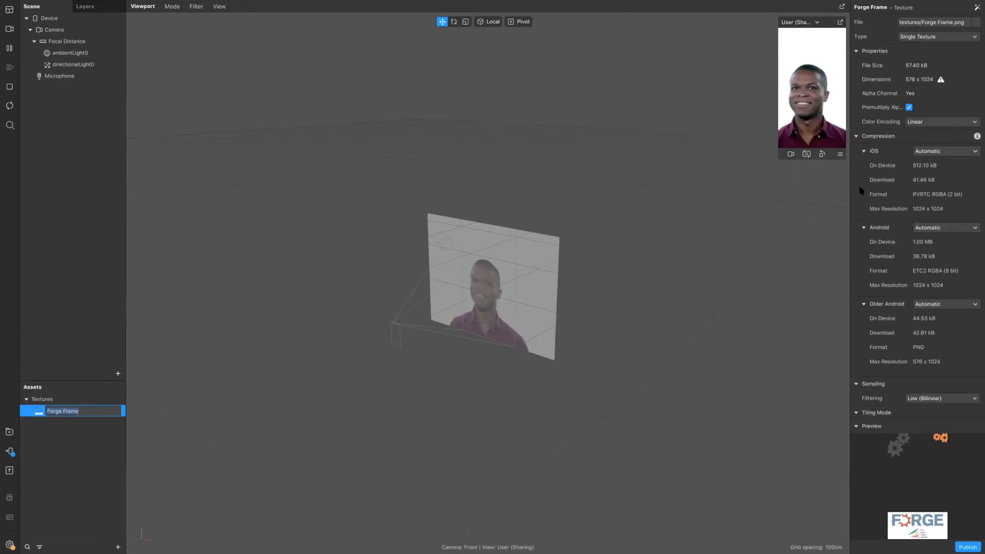
Set the Forge Frame texture's compression to None for iOS, Android and Older Android.
{"action": "left_click", "coordinate": [948, 150]}
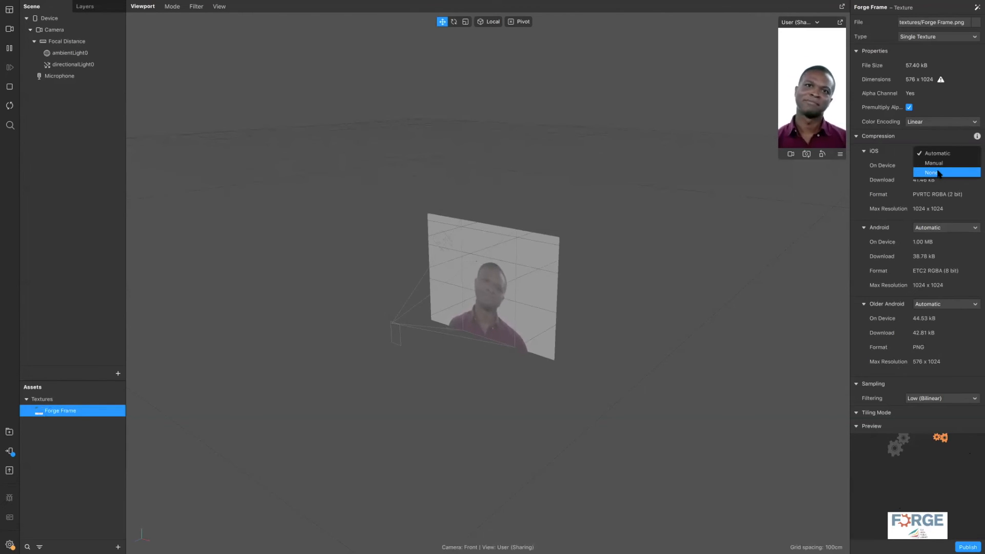
{"action": "left_click", "coordinate": [939, 173]}
{"action": "left_click", "coordinate": [944, 199]}
{"action": "left_click", "coordinate": [939, 222]}
{"action": "left_click", "coordinate": [941, 244]}
{"action": "left_click", "coordinate": [935, 268]}
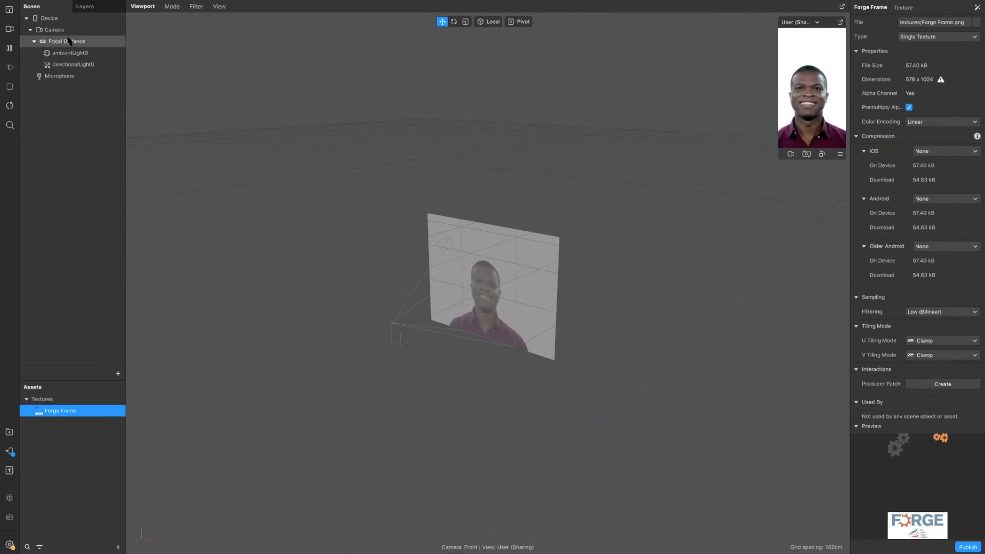
Insert a 2D rectangle object into the scene.
{"action": "left_click", "coordinate": [118, 373]}
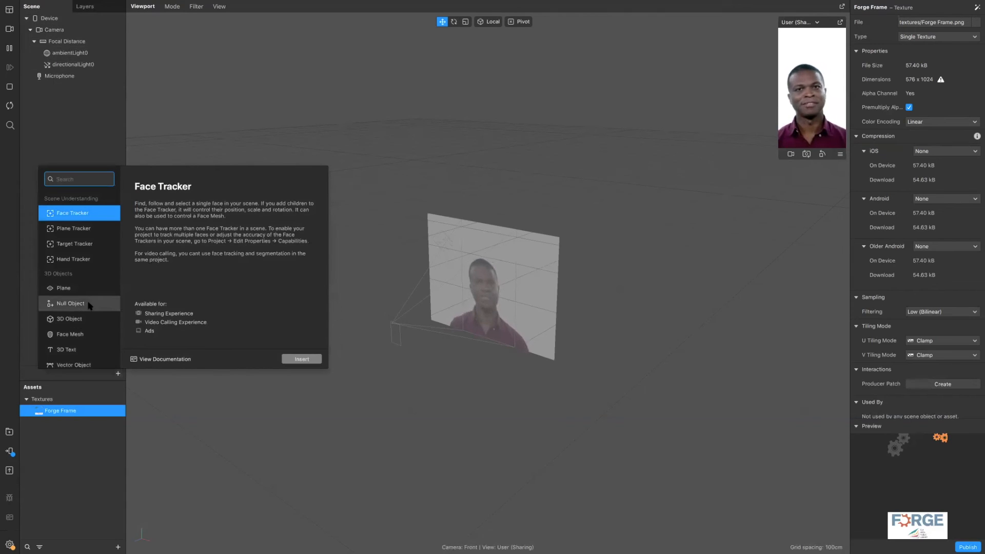
{"action": "scroll", "coordinate": [89, 306], "scroll_direction": "down", "scroll_amount": 5}
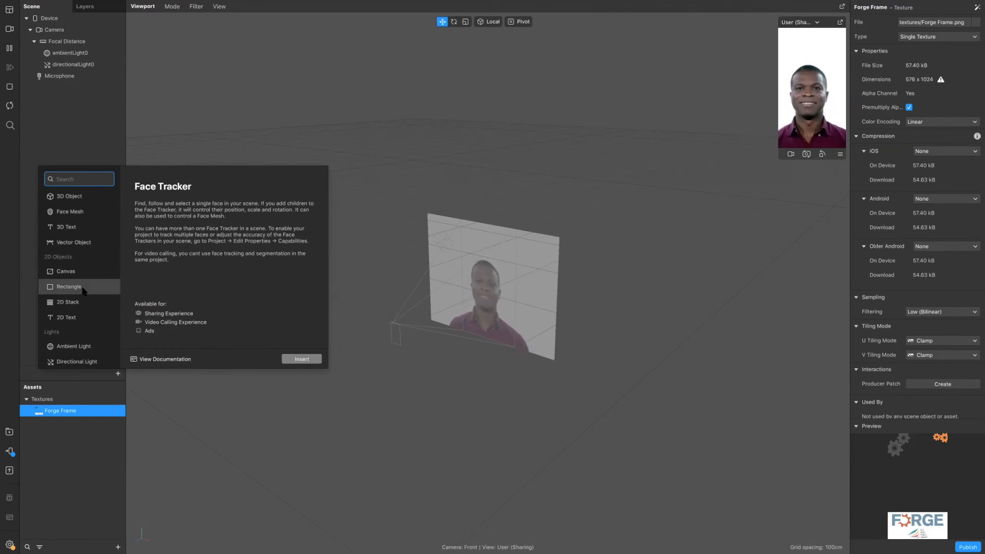
{"action": "left_click", "coordinate": [83, 290]}
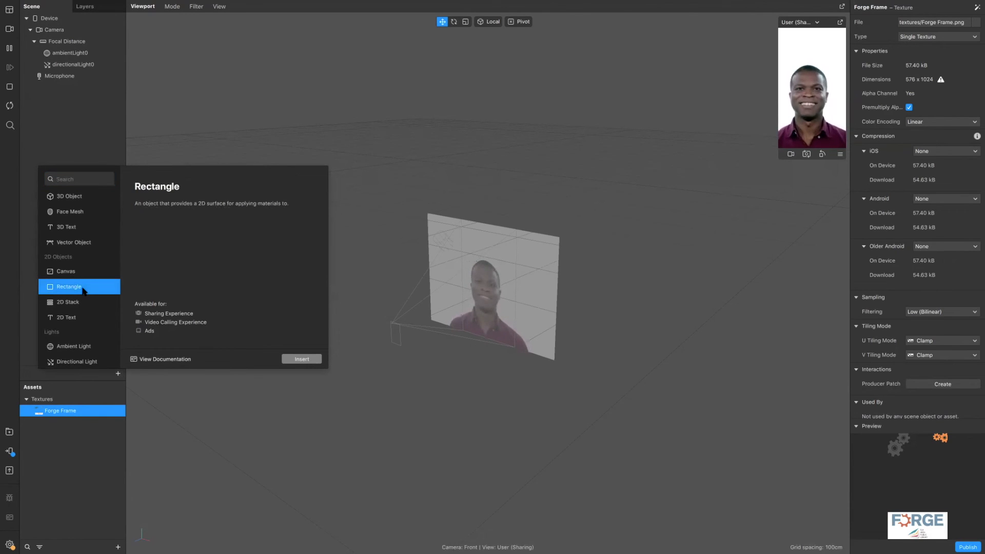
{"action": "left_click", "coordinate": [305, 360]}
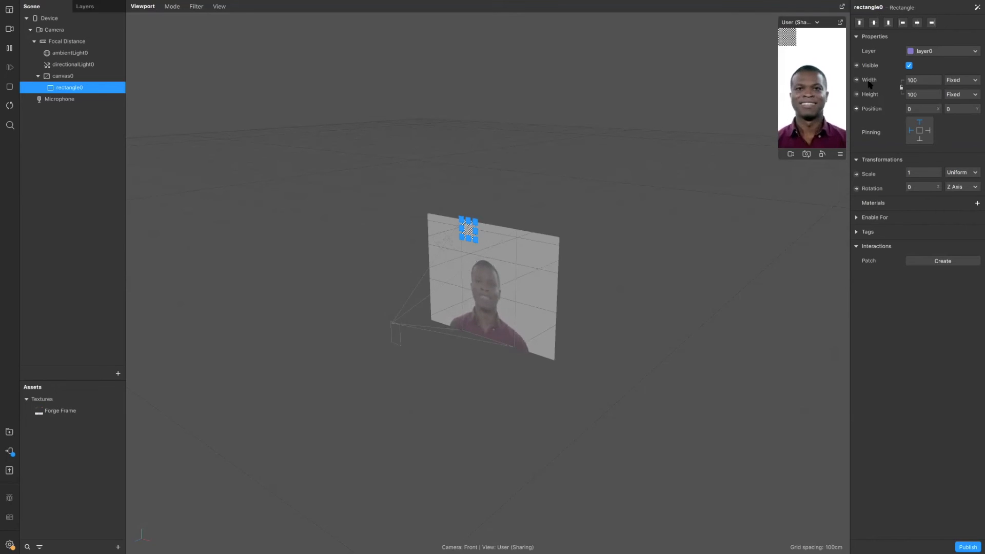
Make the rectangle cover the whole canvas by applying Fill Width and Fill Height.
{"action": "left_click", "coordinate": [921, 80]}
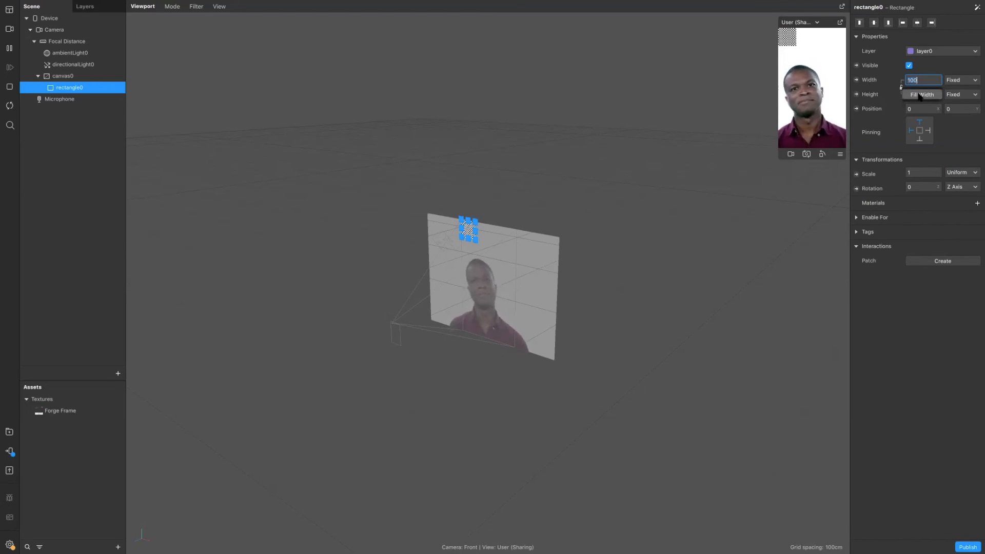
{"action": "left_click", "coordinate": [920, 95]}
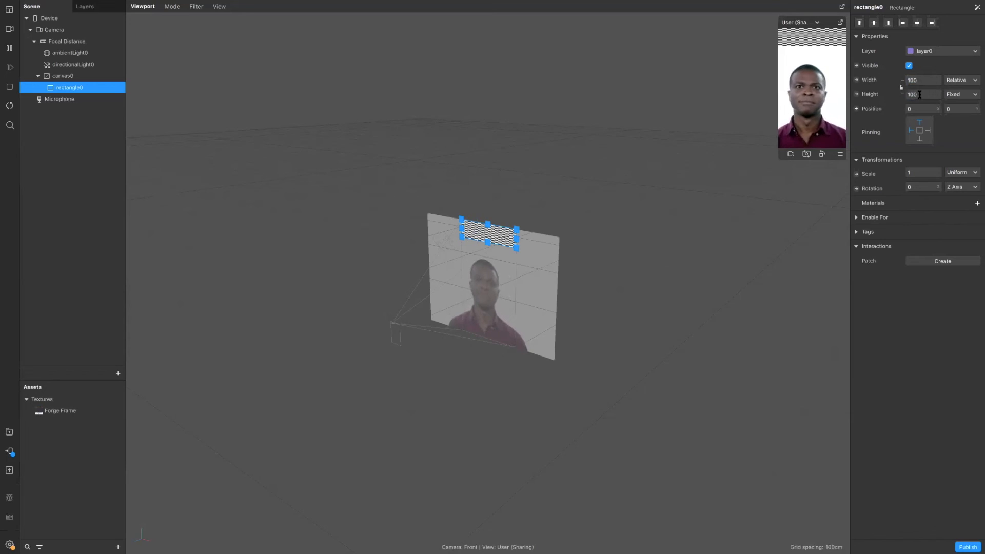
{"action": "left_click", "coordinate": [919, 95]}
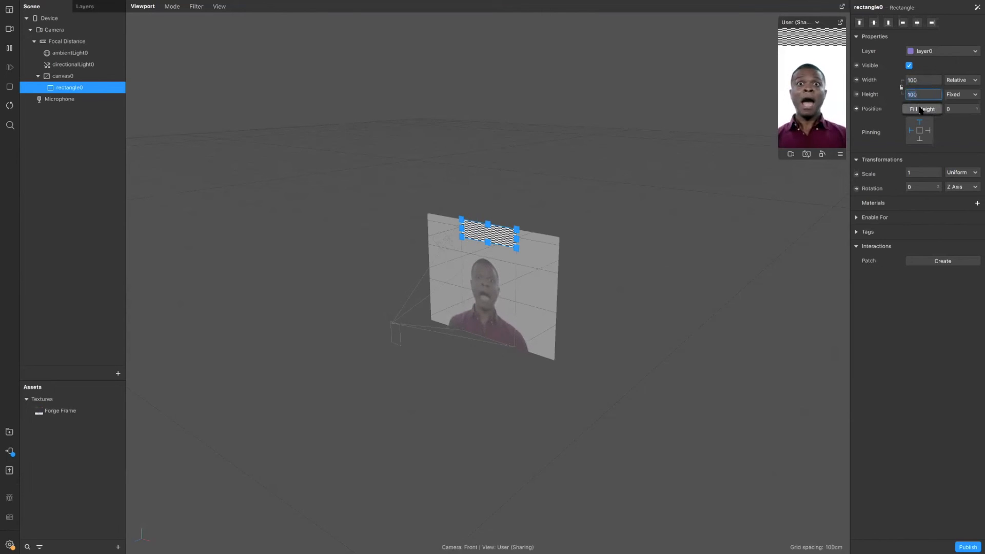
{"action": "left_click", "coordinate": [921, 108]}
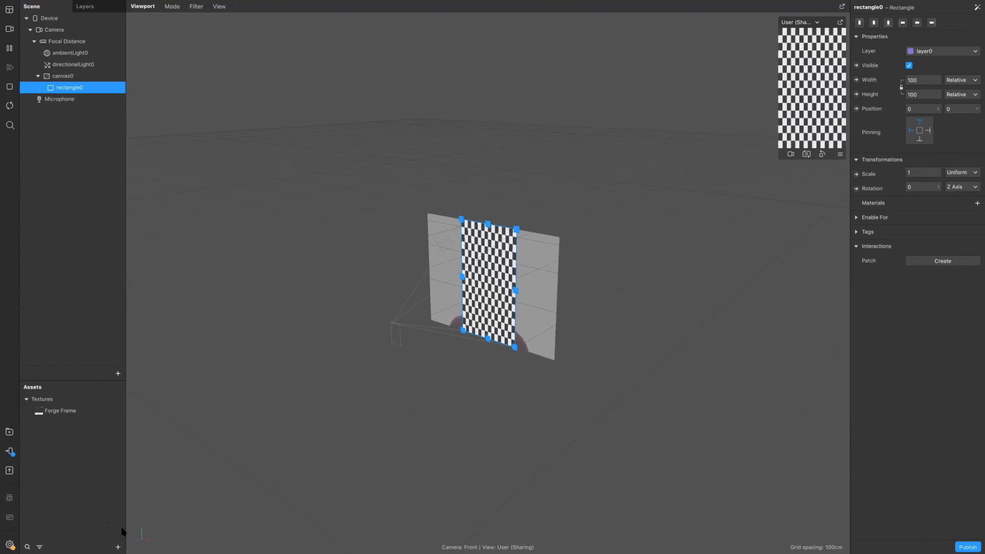
Create a new material in the assets and name it forge_frame.
{"action": "left_click", "coordinate": [117, 547]}
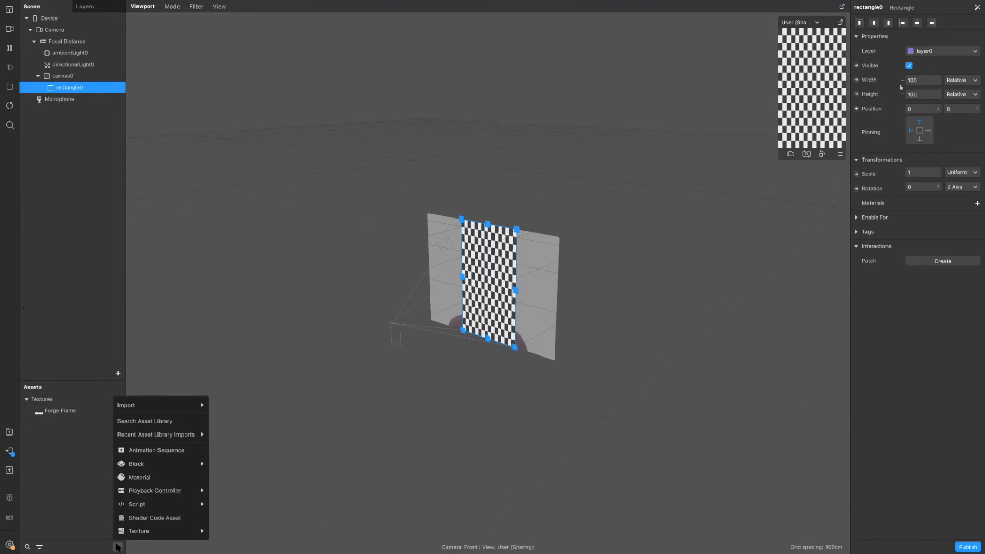
{"action": "left_click", "coordinate": [140, 478]}
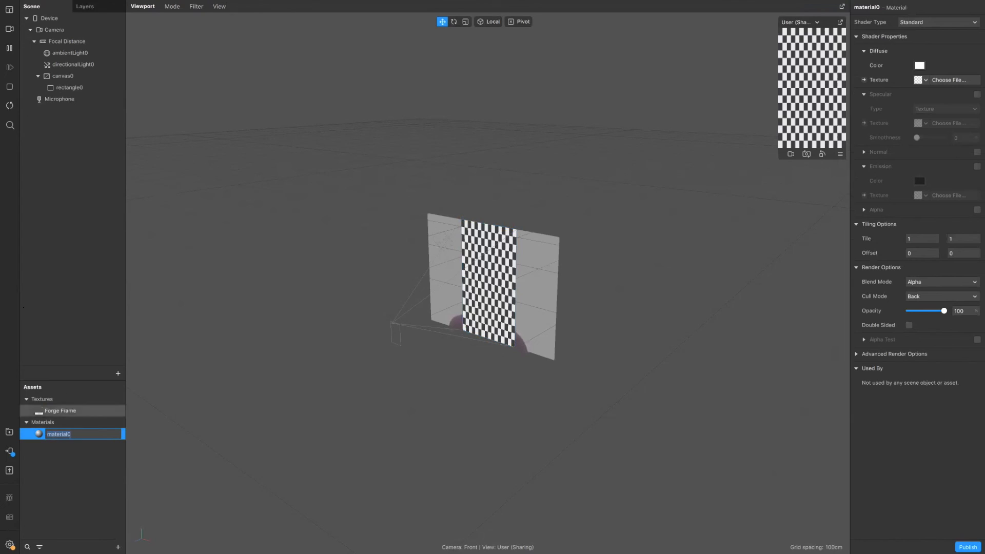
{"action": "left_click", "coordinate": [75, 435]}
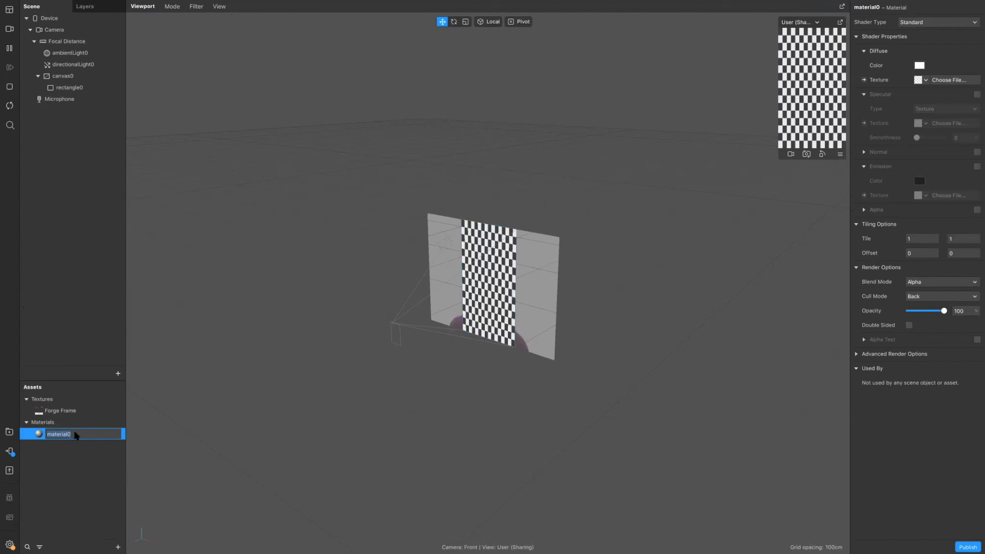
{"action": "type", "text": "forge_frame"}
{"action": "left_click", "coordinate": [75, 472]}
{"action": "left_click", "coordinate": [68, 432]}
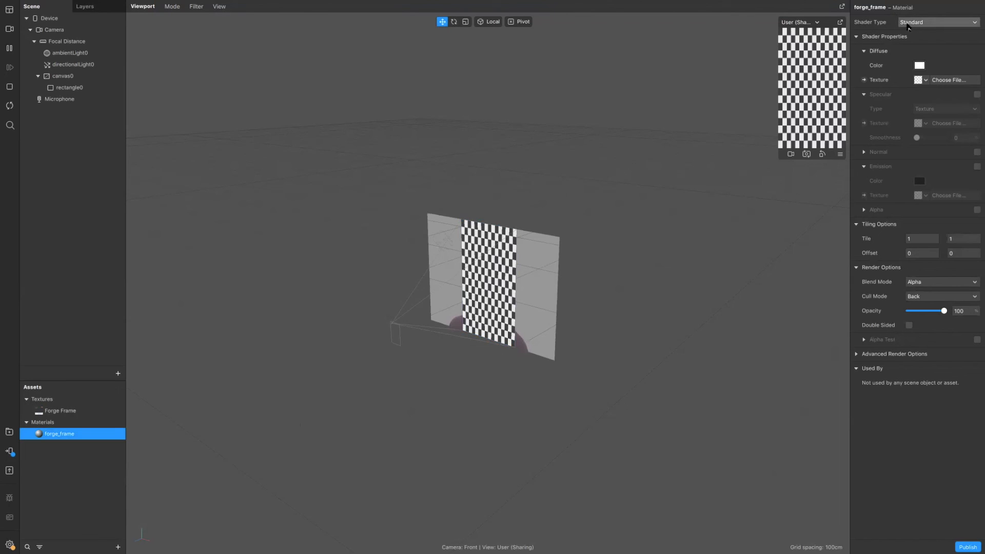
Set the forge_frame material's shader type to Flat and its diffuse texture to Forge Frame.
{"action": "left_click", "coordinate": [916, 25]}
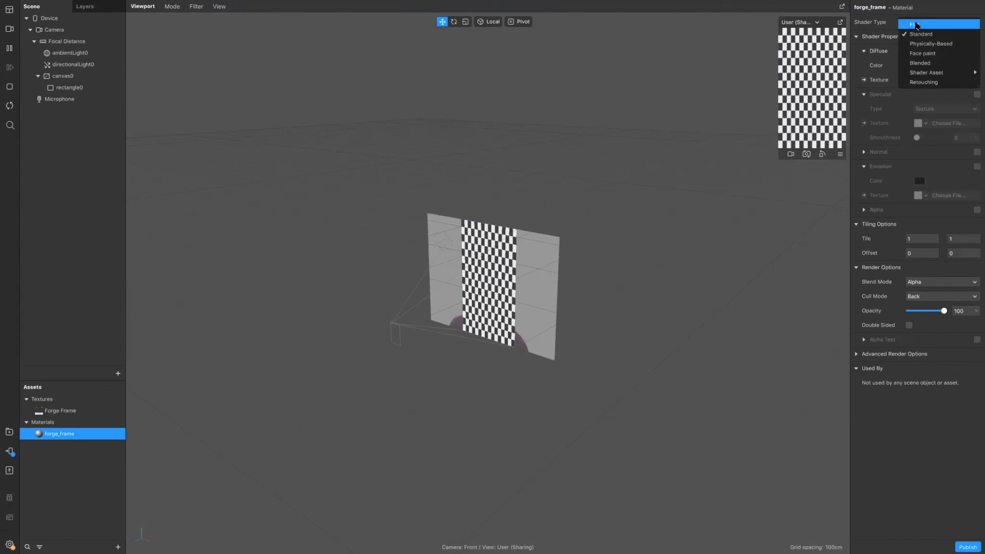
{"action": "left_click", "coordinate": [916, 24]}
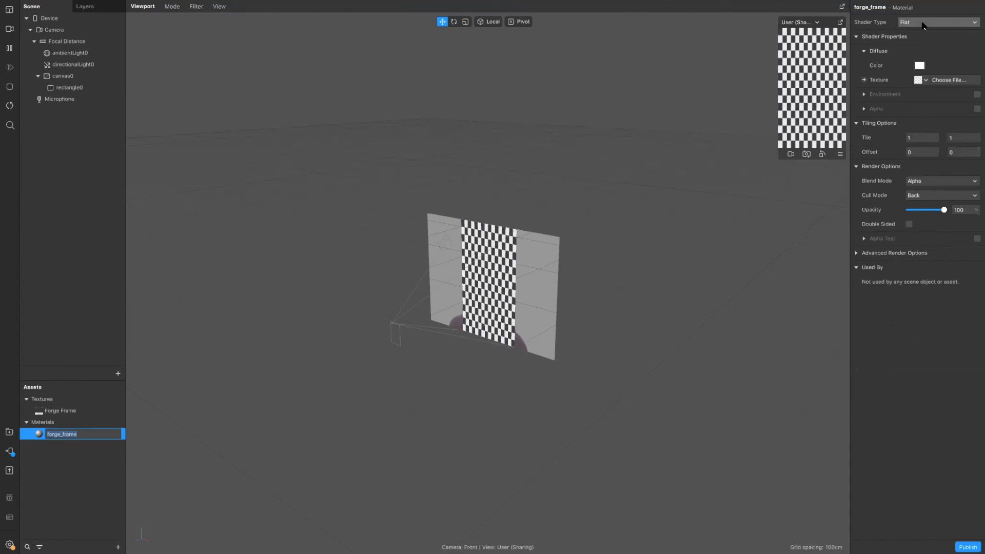
{"action": "left_click", "coordinate": [926, 80]}
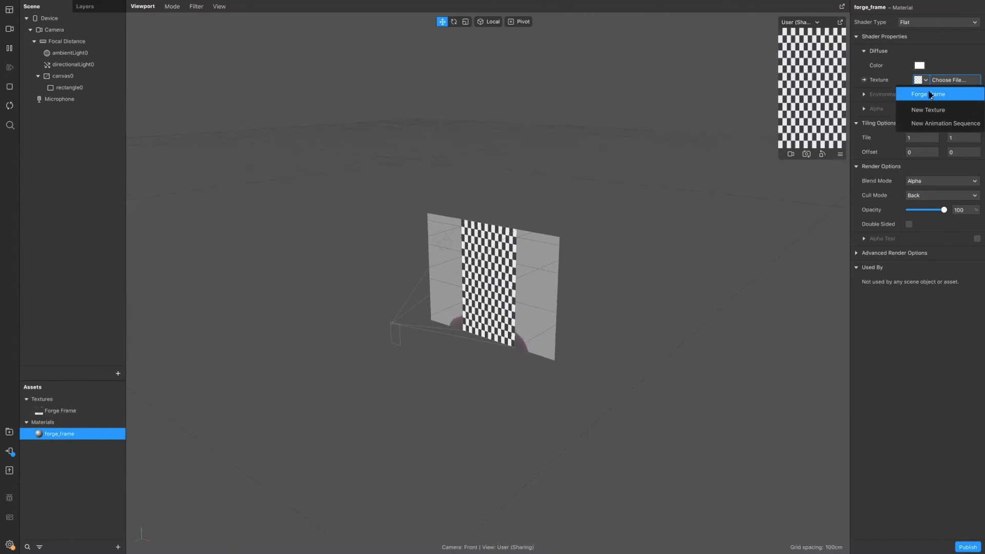
{"action": "left_click", "coordinate": [961, 67]}
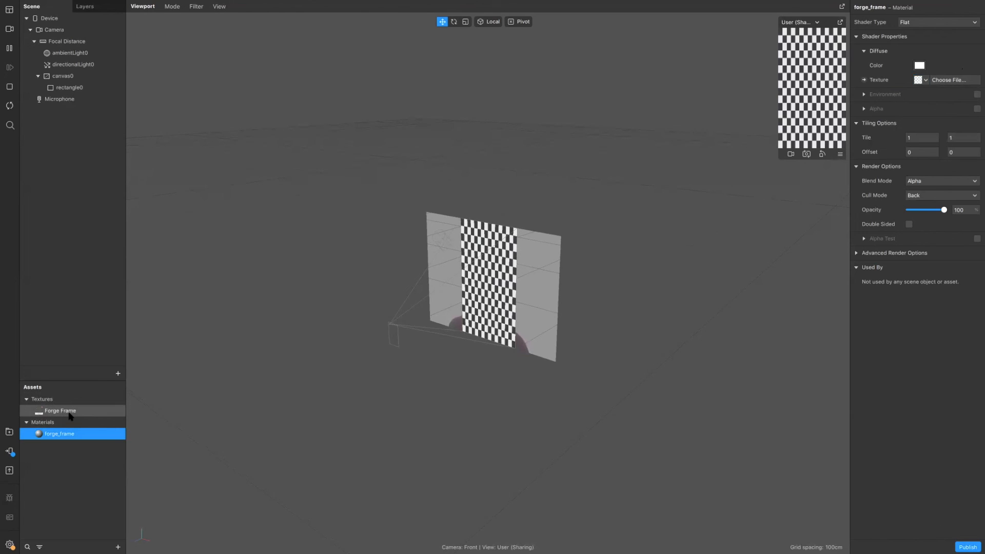
{"action": "left_click", "coordinate": [926, 81]}
{"action": "left_click", "coordinate": [926, 94]}
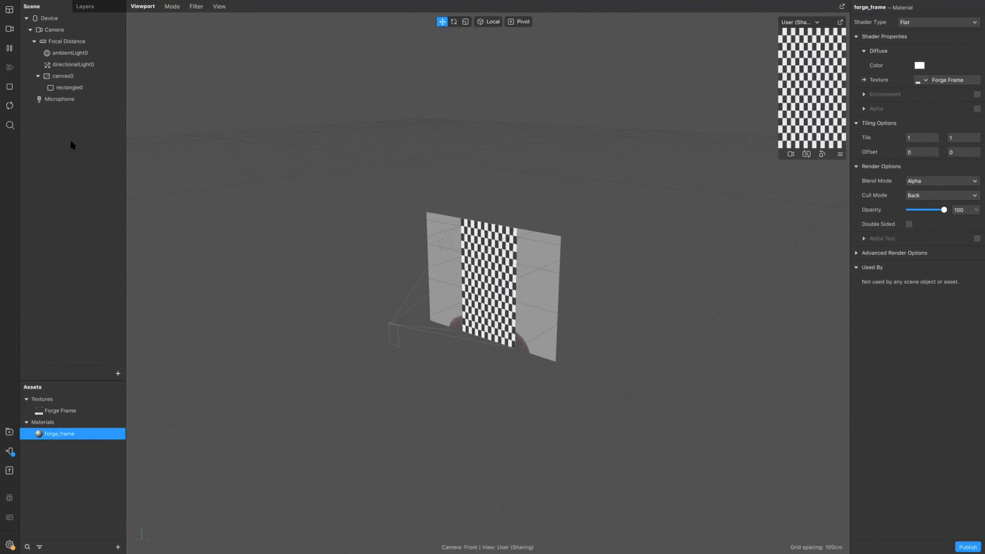
Assign the forge_frame material to the rectangle in the scene.
{"action": "left_click", "coordinate": [71, 88]}
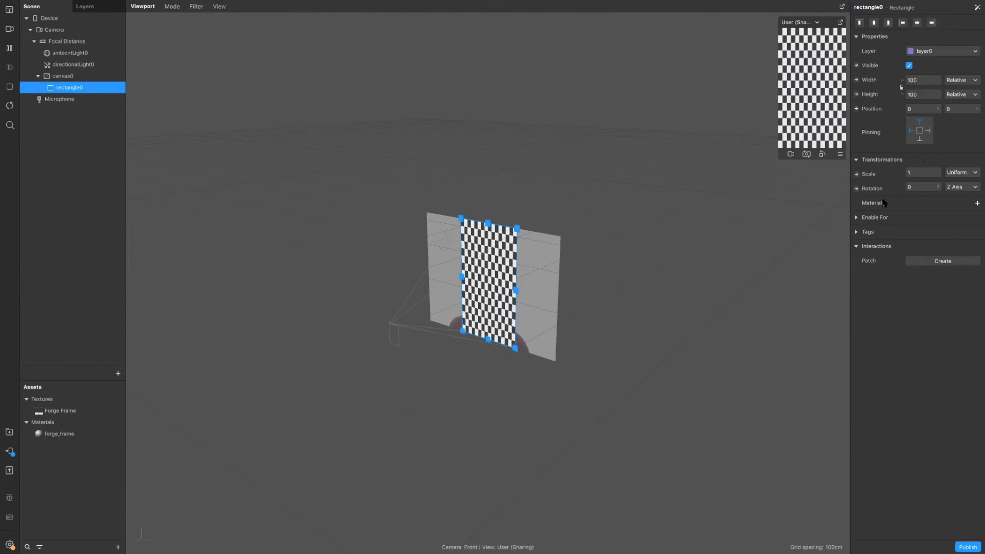
{"action": "left_click", "coordinate": [977, 204]}
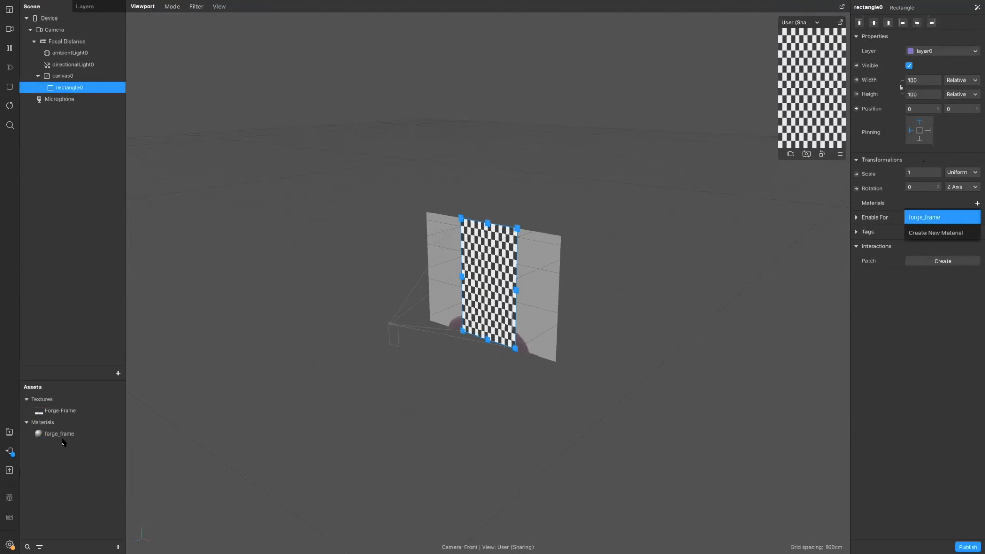
{"action": "left_click", "coordinate": [925, 217]}
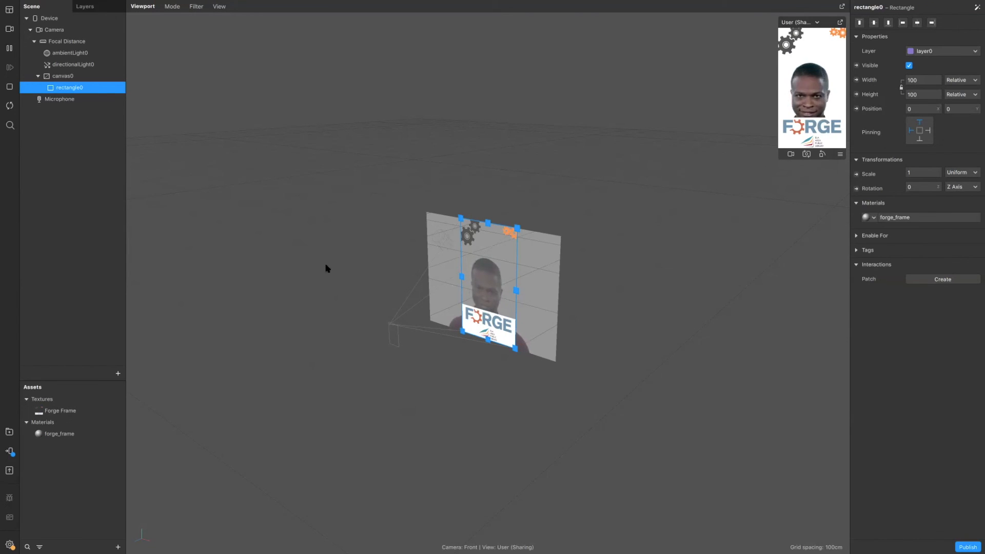
Switch the preview video to the FaceTime HD Camera (Built-in) and send the effect to the connected iPhone's Spark AR Player.
{"action": "left_click", "coordinate": [9, 454]}
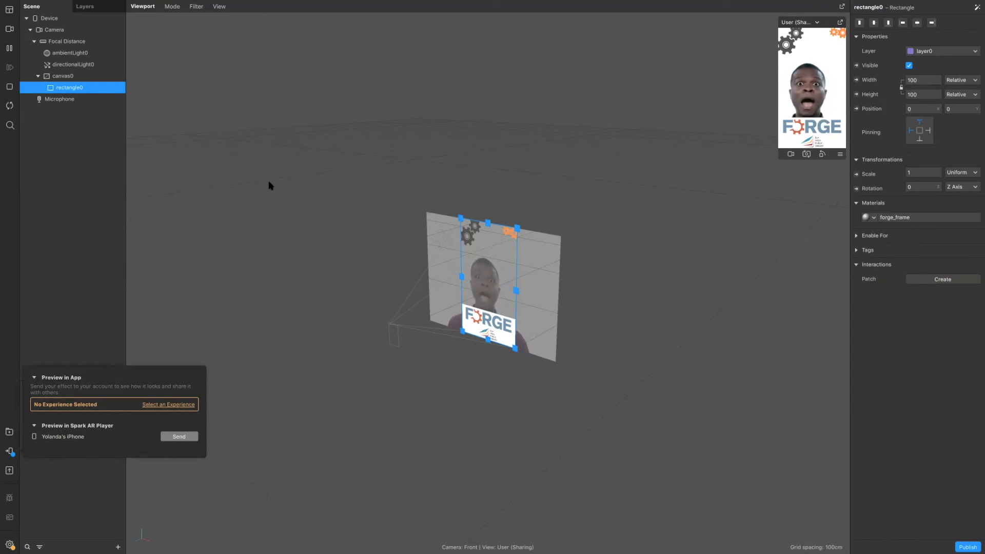
{"action": "mouse_move", "coordinate": [90, 5]}
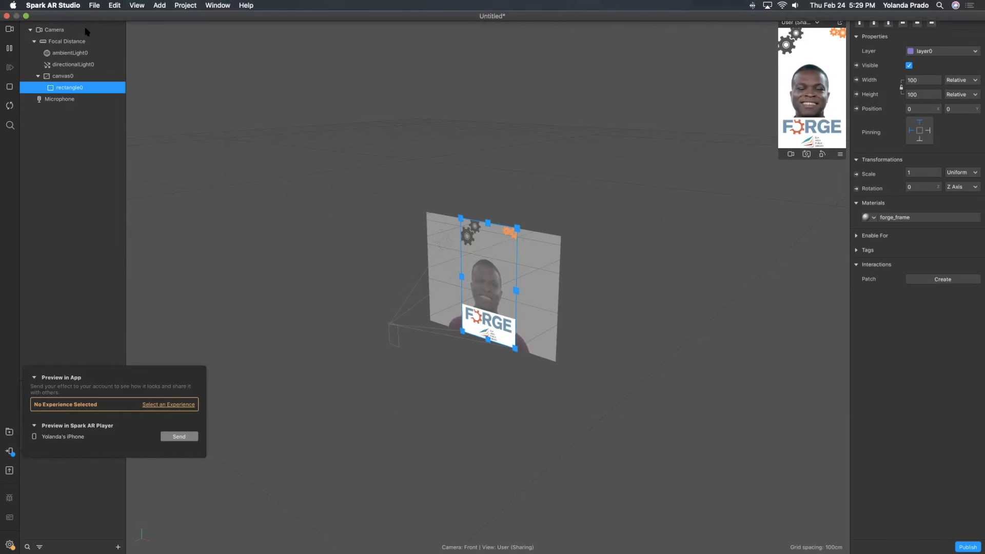
{"action": "left_click", "coordinate": [9, 29]}
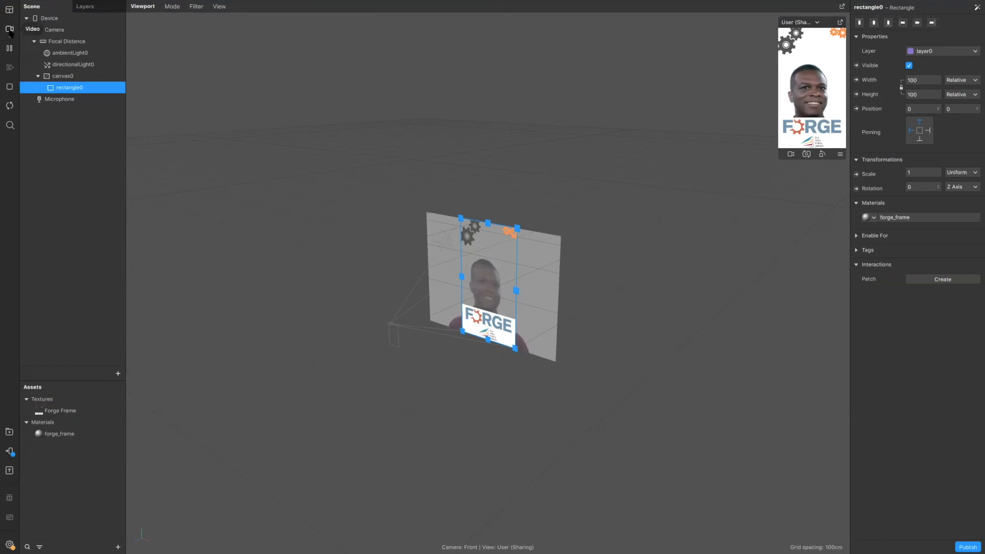
{"action": "left_click", "coordinate": [85, 46]}
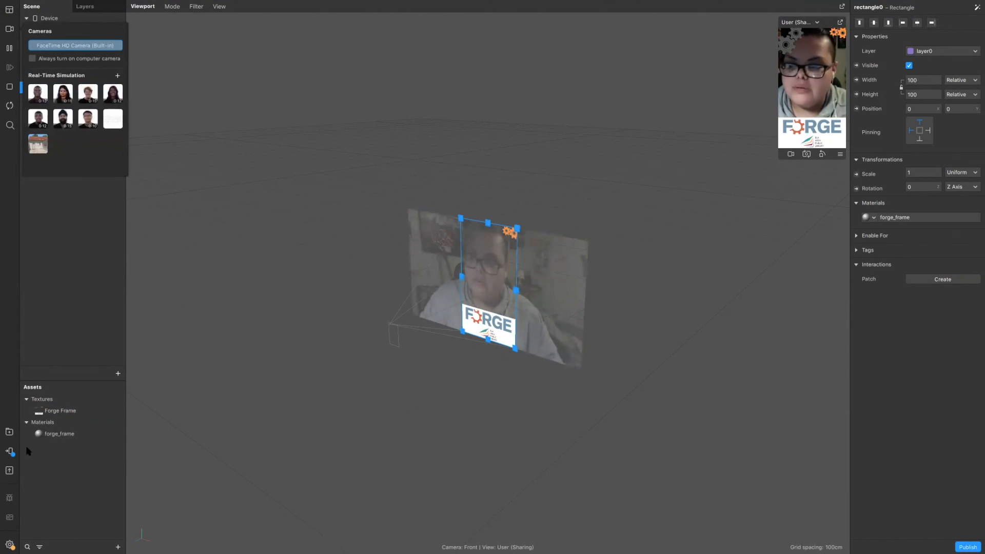
{"action": "left_click", "coordinate": [9, 451]}
{"action": "left_click", "coordinate": [177, 436]}
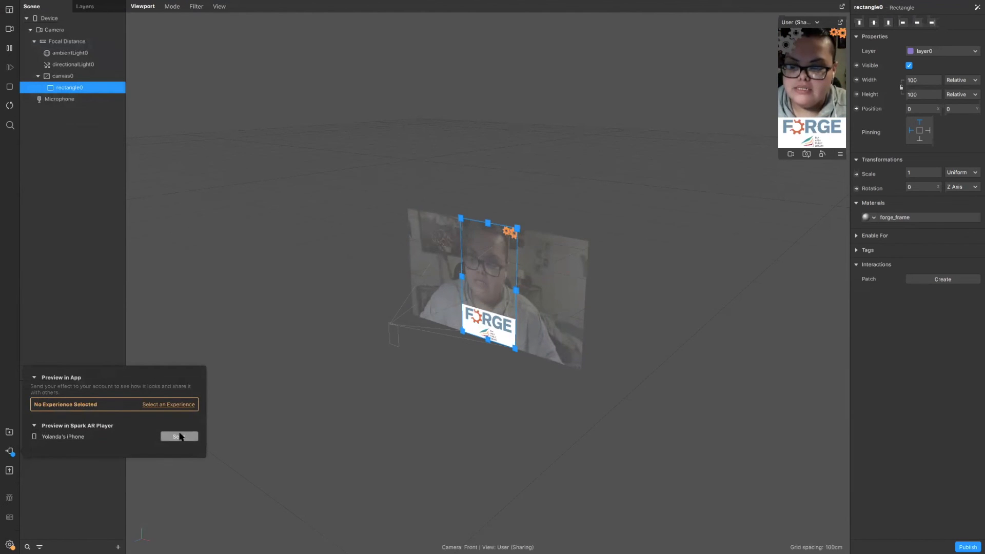